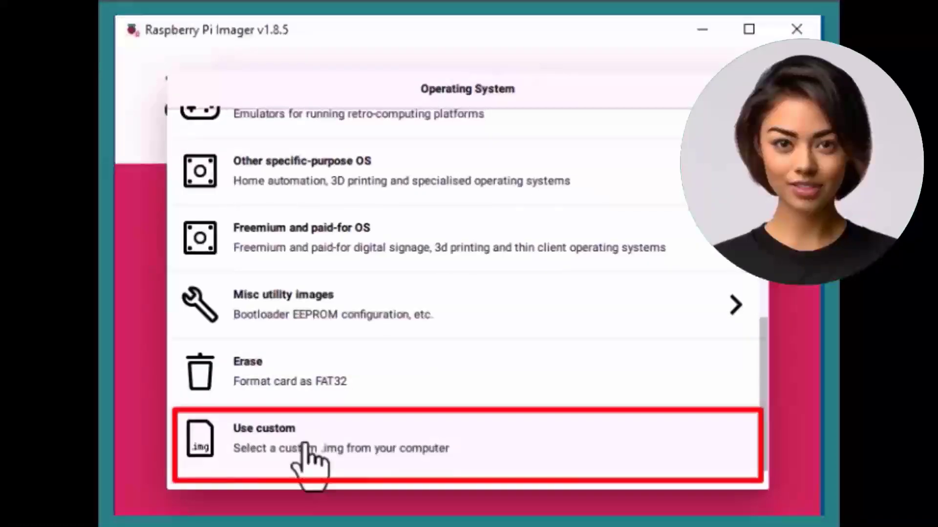
Choose the custom image 2024-11-19-raspios-bookworm-arm64-lite.img.xz as the operating system and the SDXC Card as the storage
{"action": "left_click", "coordinate": [306, 446]}
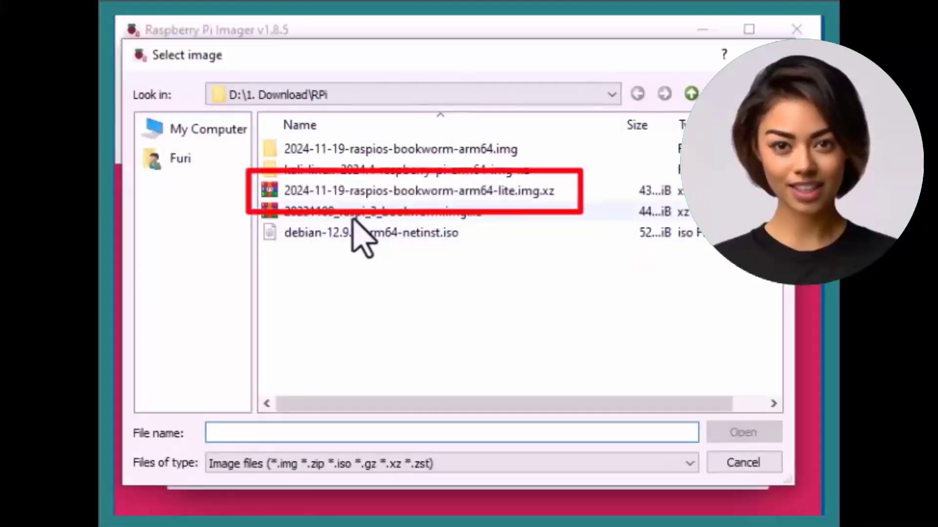
{"action": "left_click", "coordinate": [381, 192]}
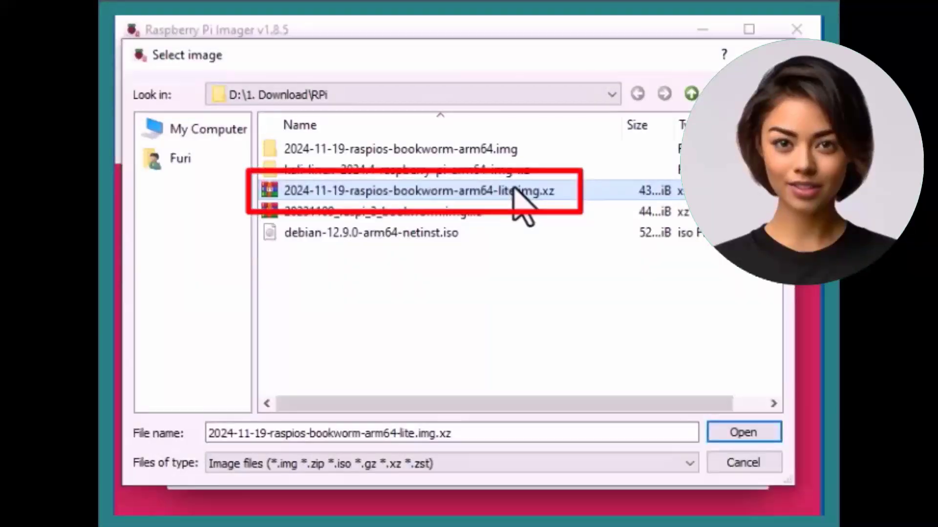
{"action": "left_click", "coordinate": [728, 432]}
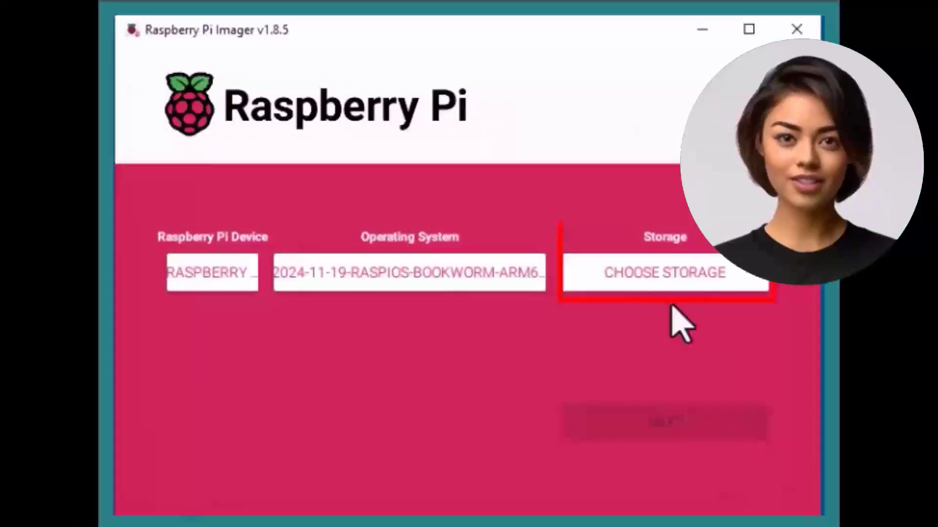
{"action": "left_click", "coordinate": [659, 277]}
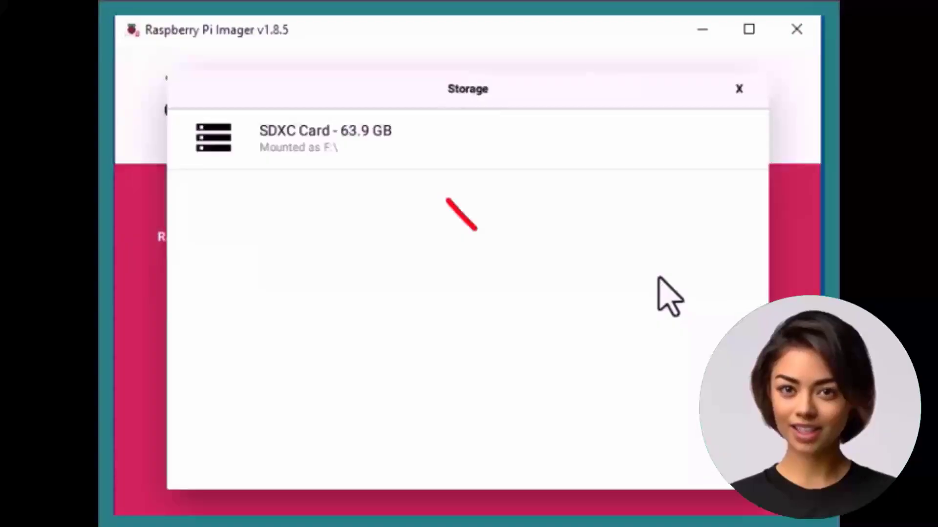
{"action": "left_click", "coordinate": [369, 146]}
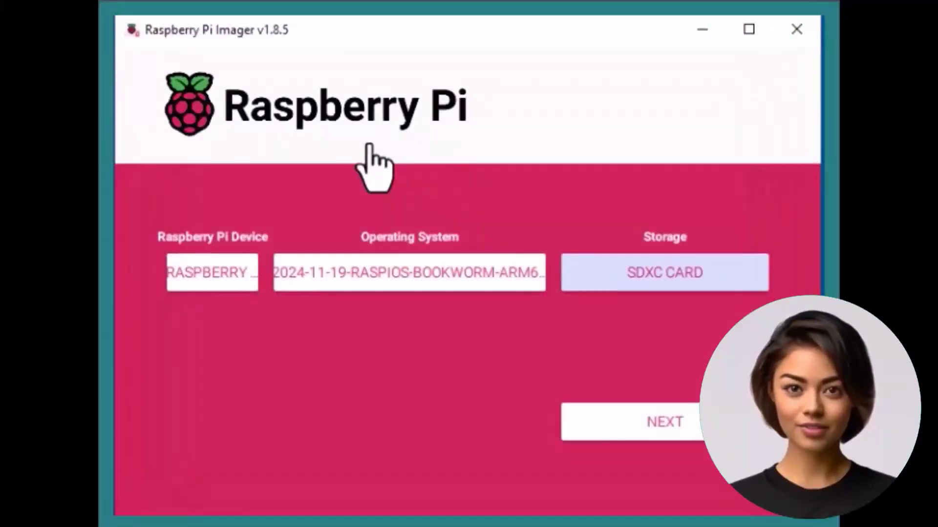
Review the general, services and options settings of the OS customisation and save them
{"action": "left_click", "coordinate": [683, 434]}
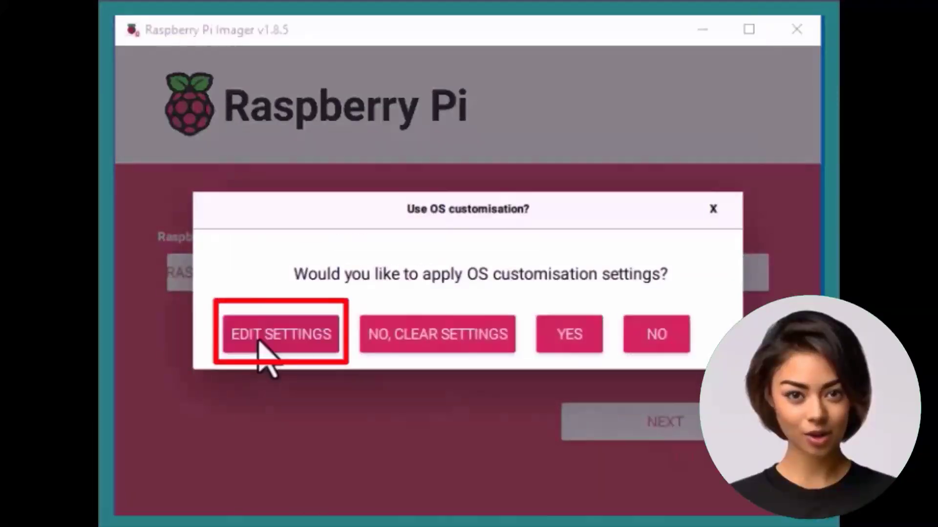
{"action": "left_click", "coordinate": [257, 343]}
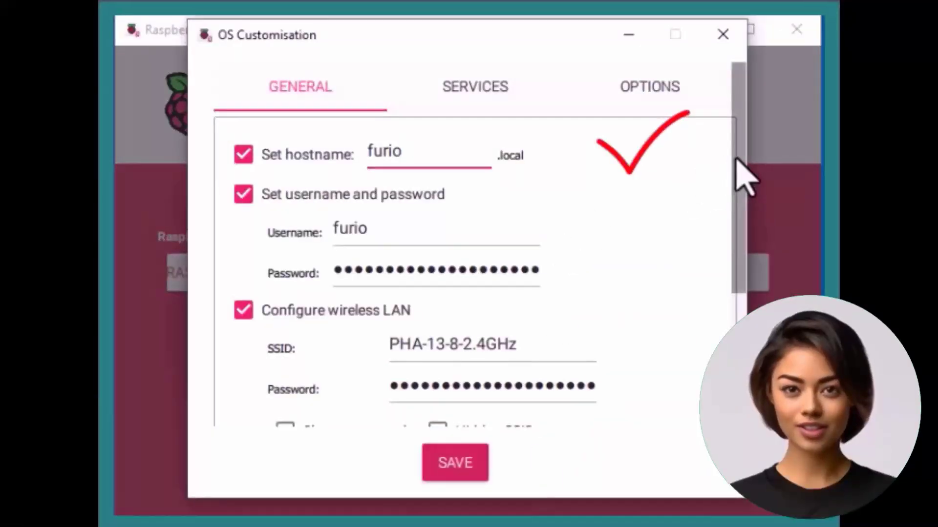
{"action": "left_click_drag", "start_coordinate": [737, 161], "coordinate": [742, 293]}
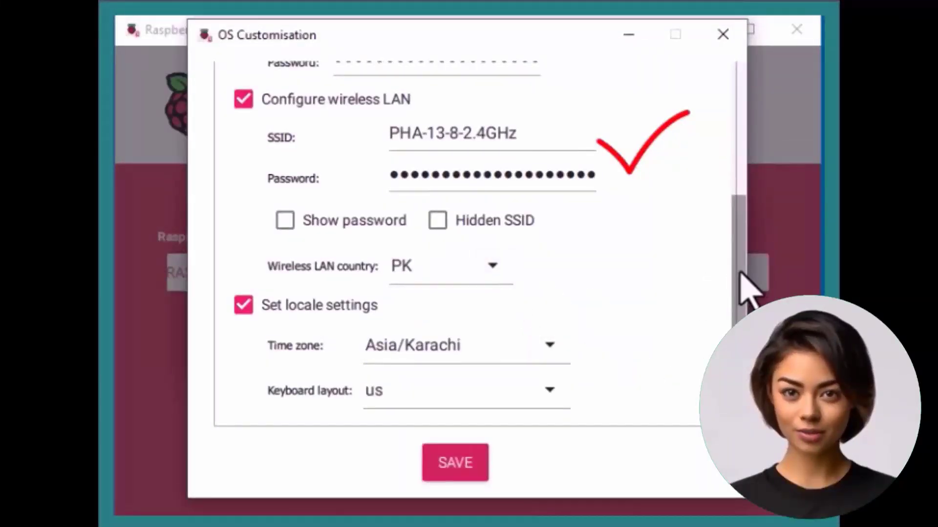
{"action": "left_click_drag", "start_coordinate": [743, 273], "coordinate": [726, 109]}
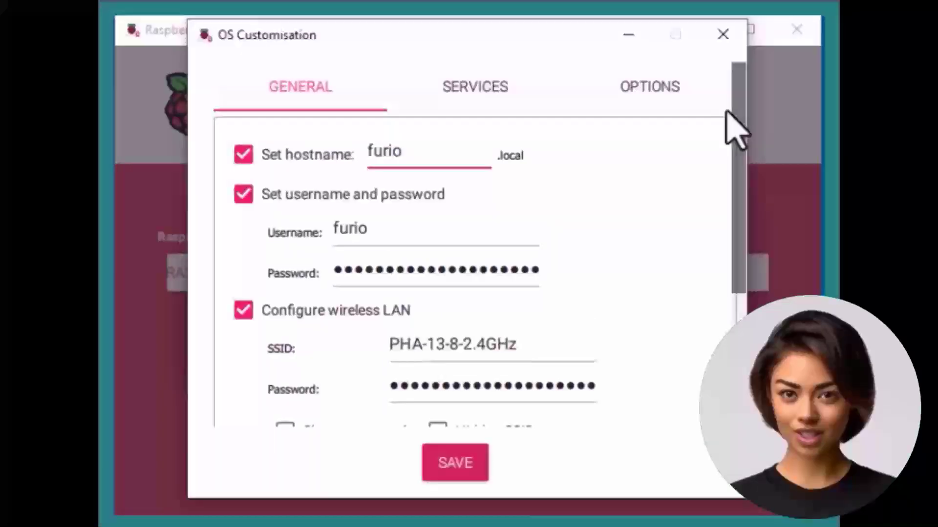
{"action": "left_click", "coordinate": [457, 95]}
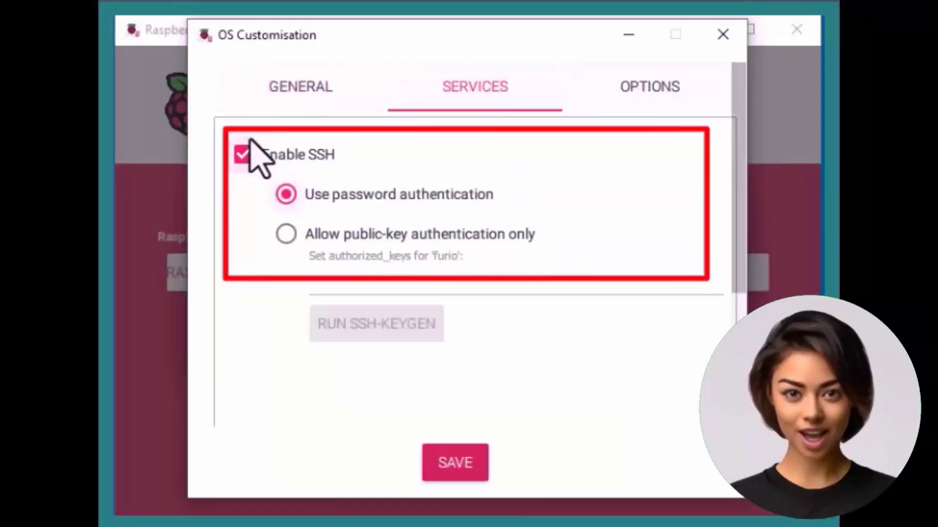
{"action": "left_click", "coordinate": [637, 95]}
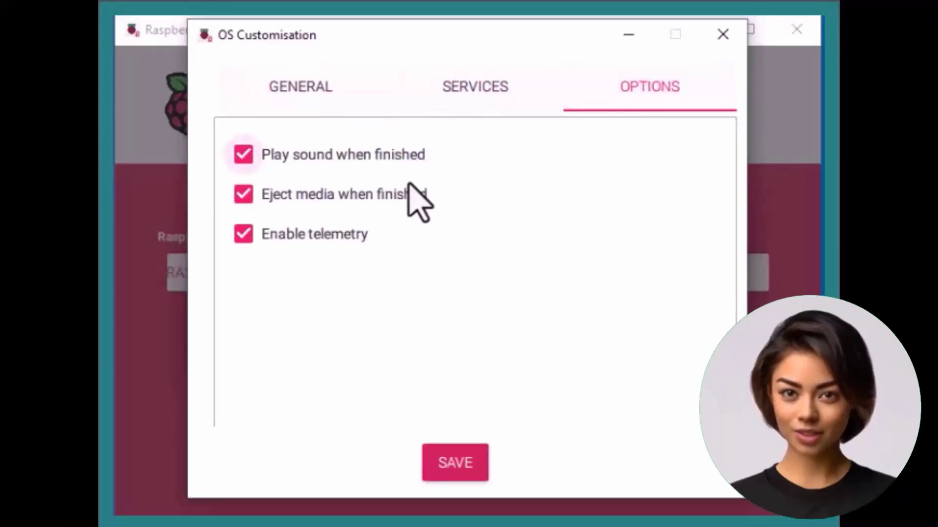
{"action": "left_click", "coordinate": [449, 463]}
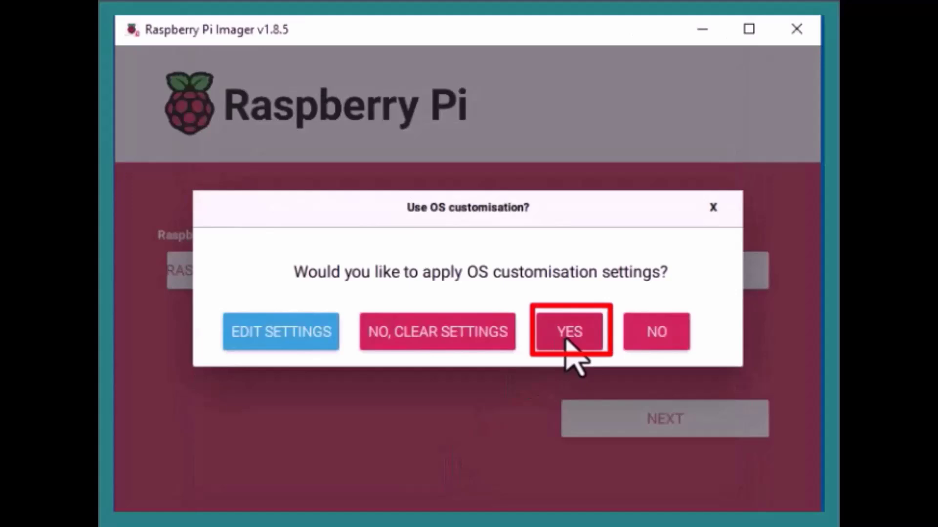
Apply the OS customisation settings and write the image to the SDXC Card, agreeing to erase its existing data
{"action": "left_click", "coordinate": [567, 341]}
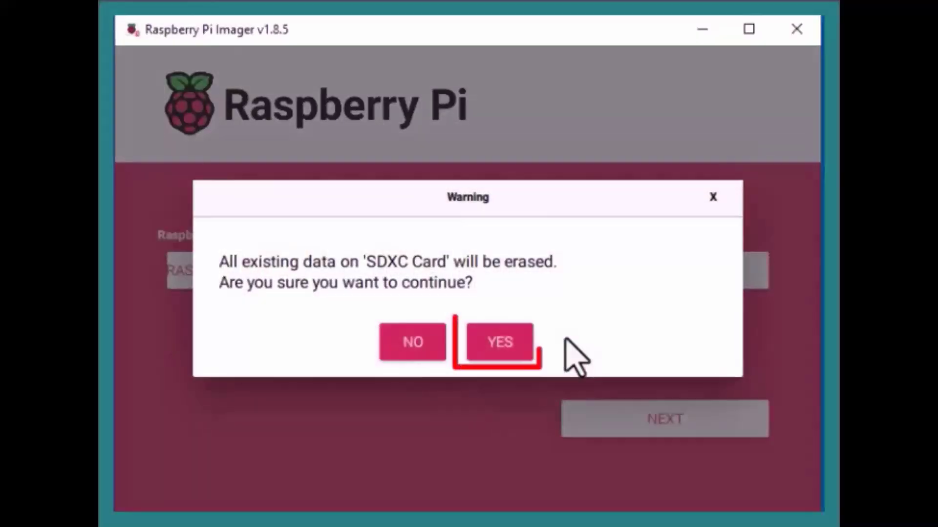
{"action": "left_click", "coordinate": [506, 344]}
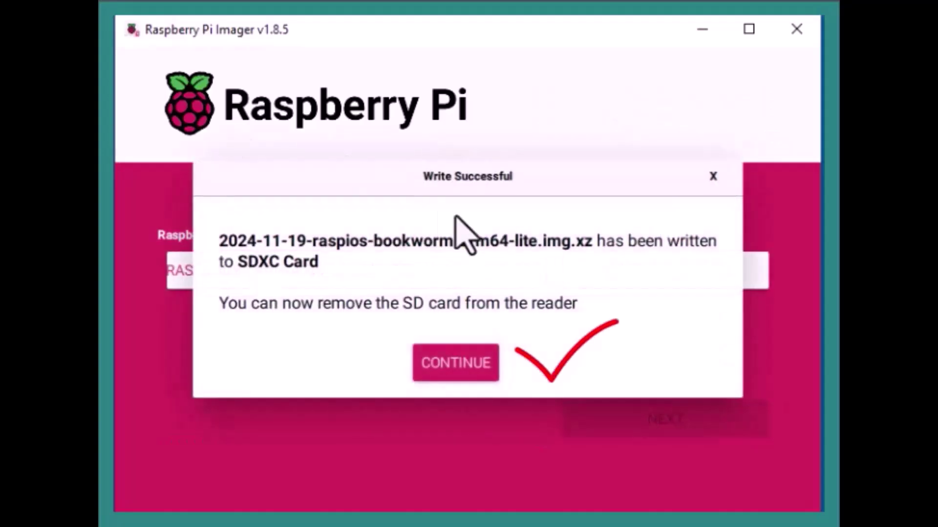
{"action": "left_click", "coordinate": [441, 364]}
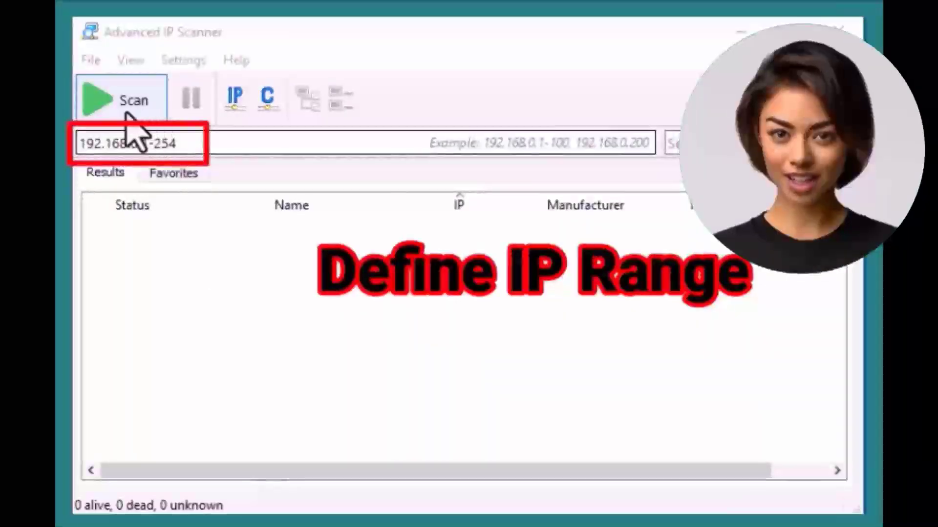
In Advanced IP Scanner, scan the range 192.168.0.1-254 and locate the Raspberry Pi's entry
{"action": "double_click", "coordinate": [186, 144]}
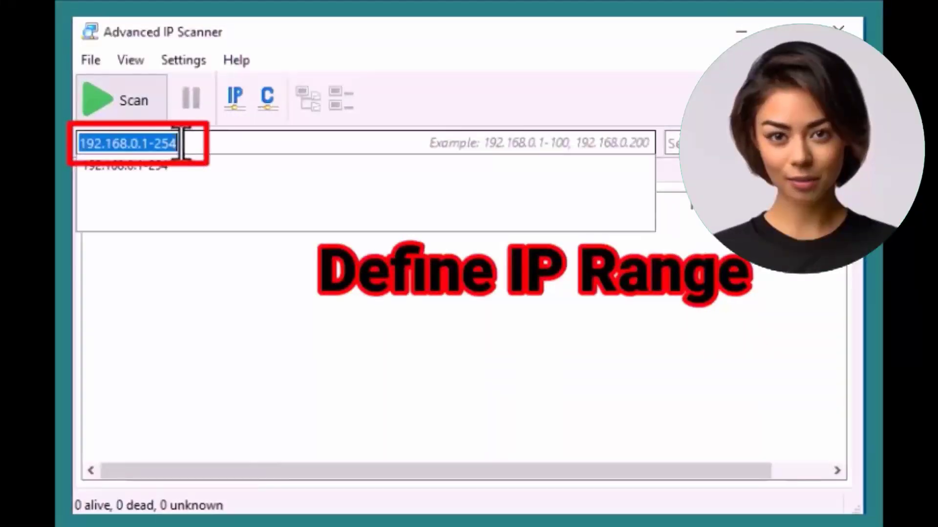
{"action": "left_click", "coordinate": [192, 298]}
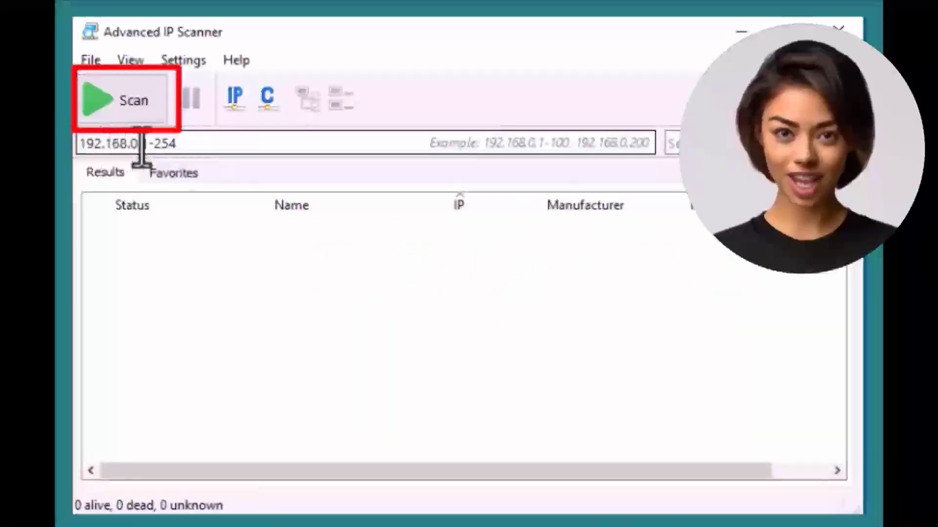
{"action": "left_click", "coordinate": [128, 105]}
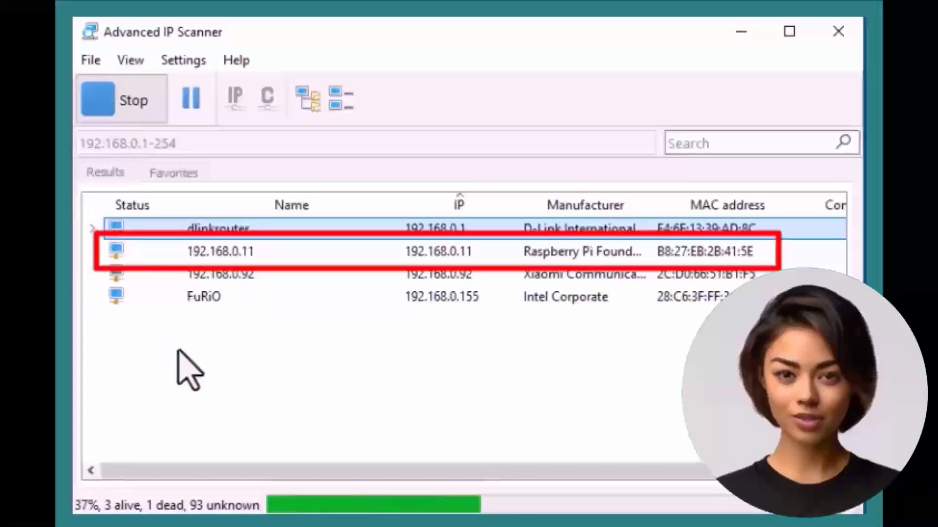
{"action": "left_click", "coordinate": [355, 257]}
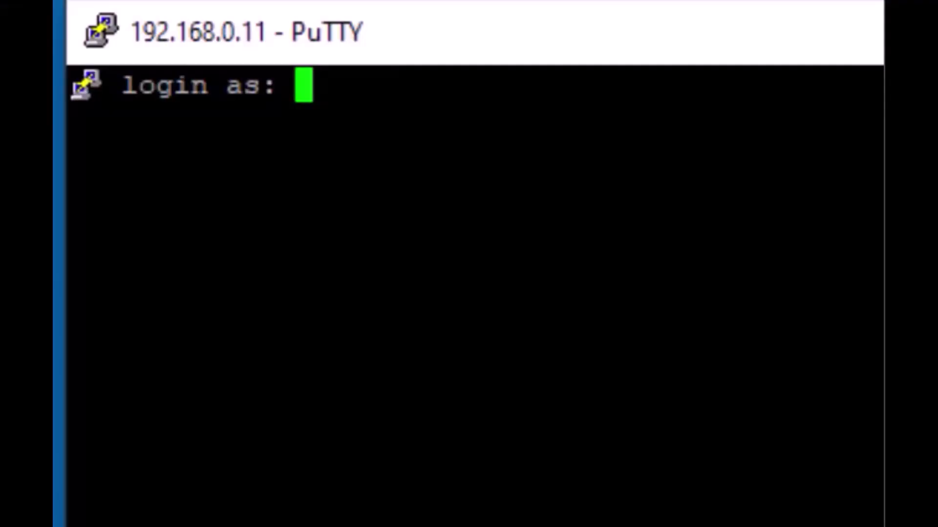
In the PuTTY session to 192.168.0.11, log in with the account's username and password
{"action": "type", "text": "furio"}
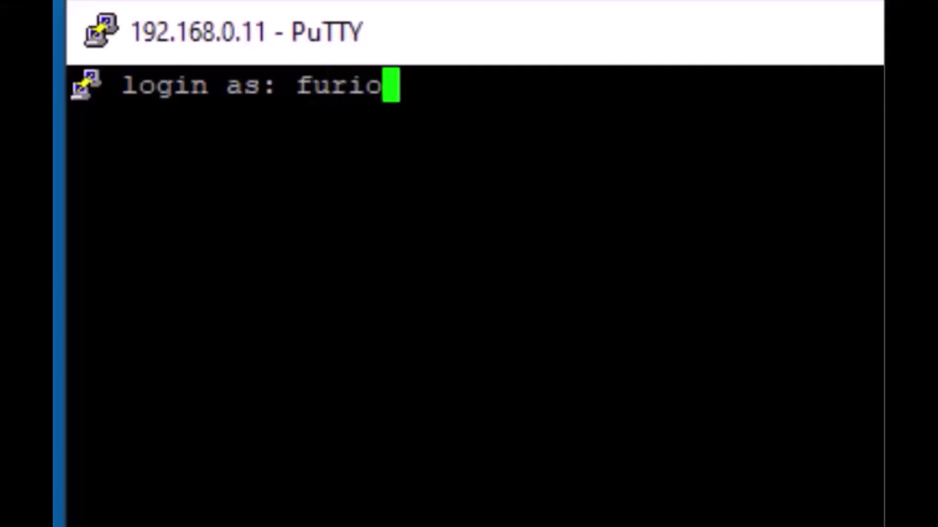
{"action": "key", "text": "Return"}
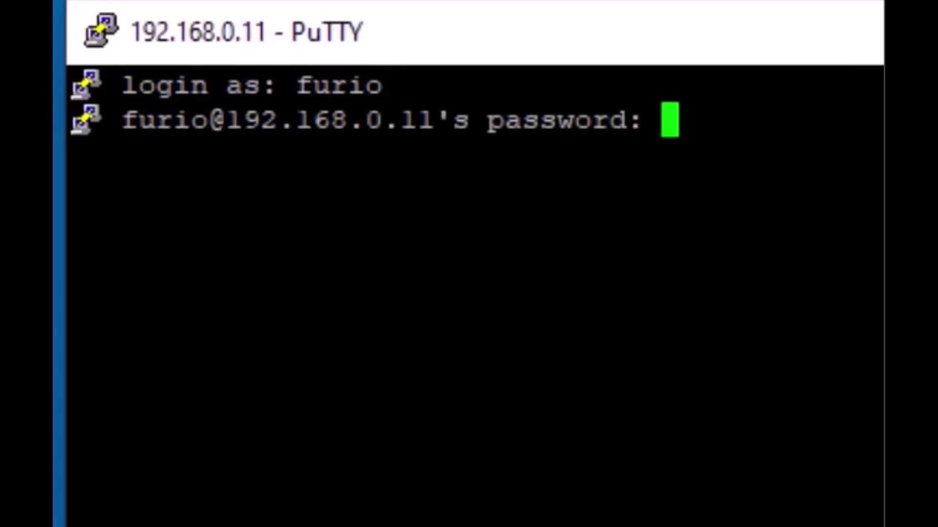
{"action": "key", "text": "Return"}
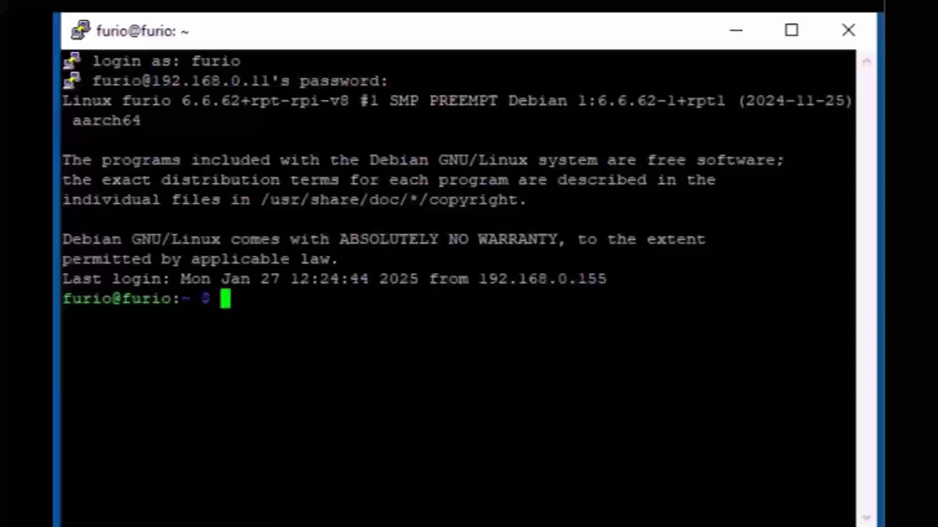
Refresh the Raspberry Pi's package lists with the command sudo apt update
{"action": "type", "text": "sudo a"}
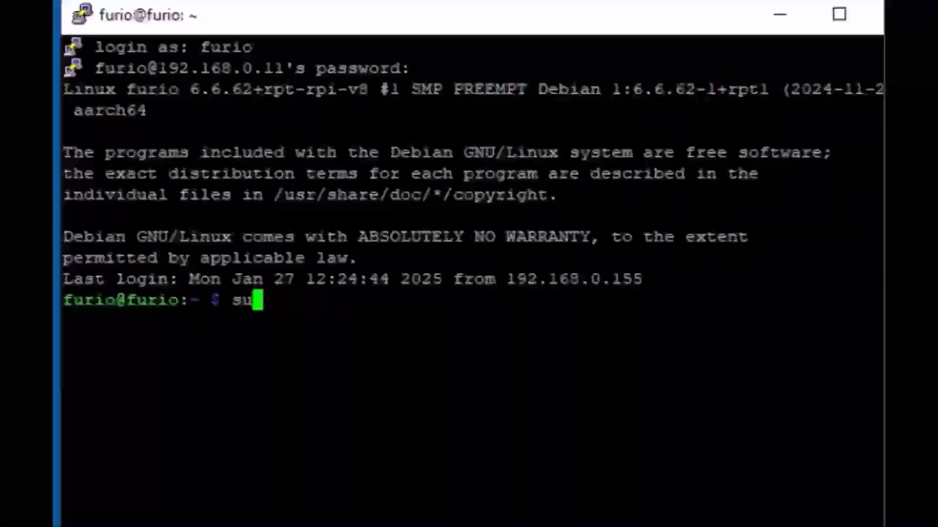
{"action": "type", "text": "pt "}
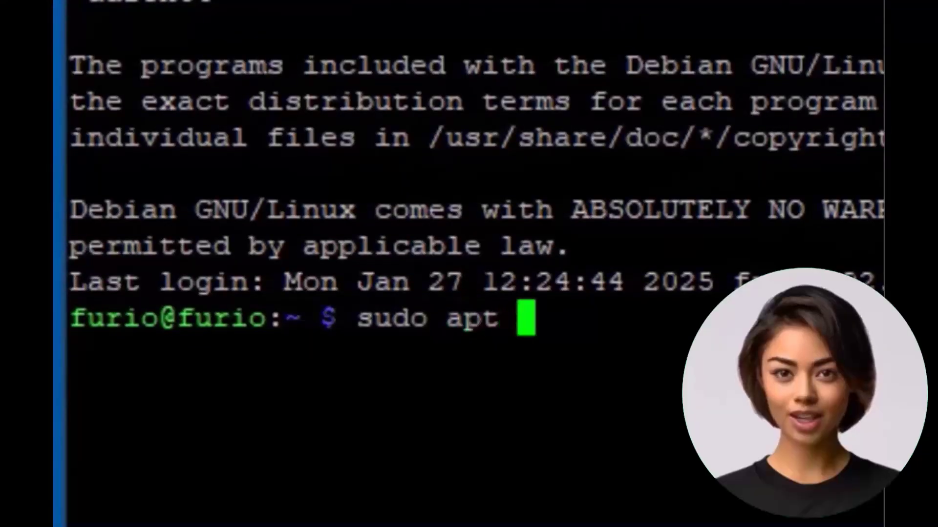
{"action": "type", "text": "update"}
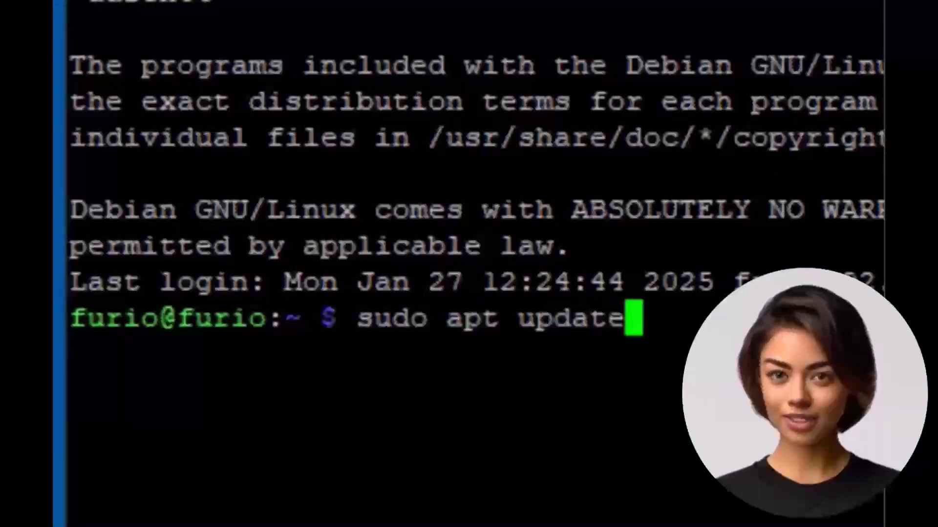
{"action": "key", "text": "Return"}
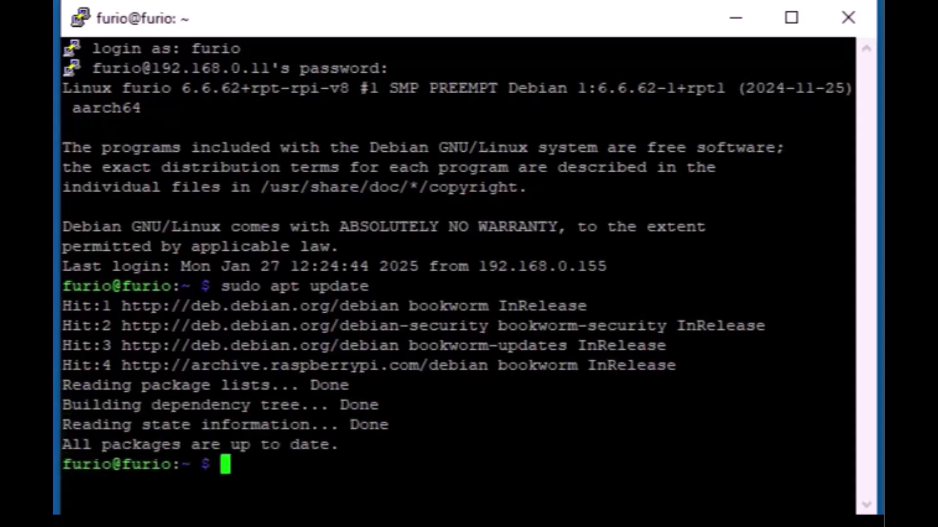
Clear the terminal and enter sudo apt as the beginning of a new command
{"action": "type", "text": "clear"}
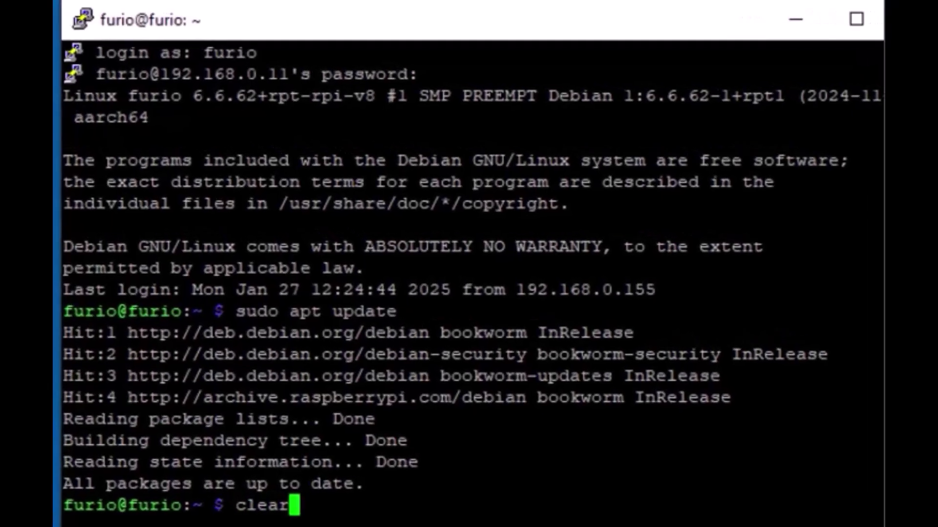
{"action": "key", "text": "Return"}
{"action": "type", "text": "sudo a"}
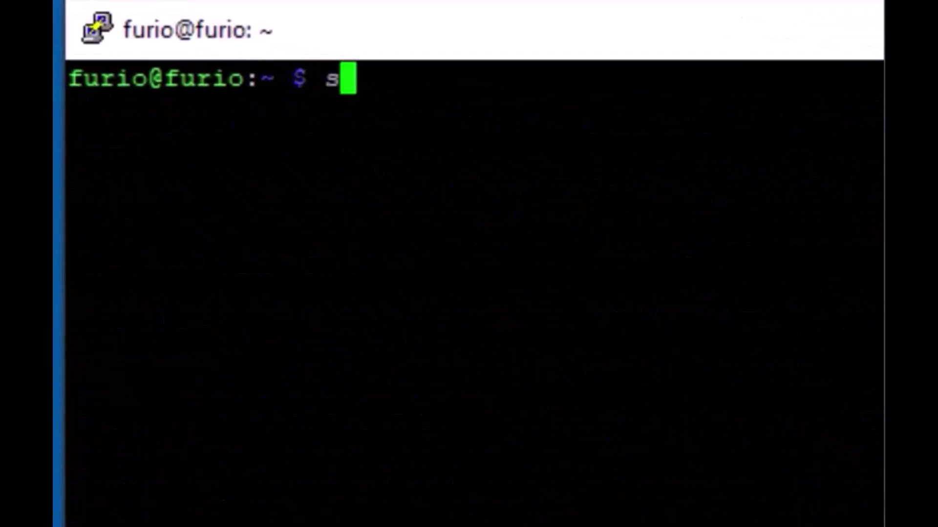
{"action": "type", "text": "pt "}
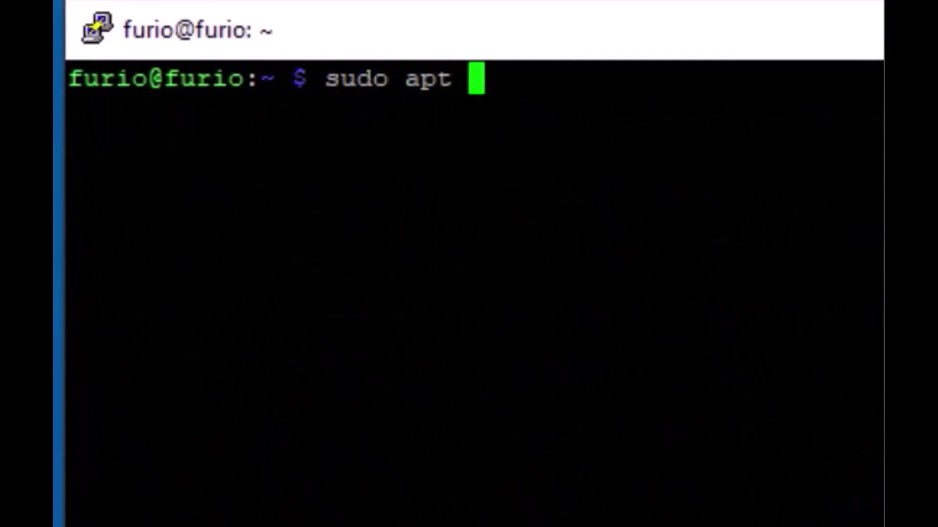
{"action": "type", "text": "upgrad"}
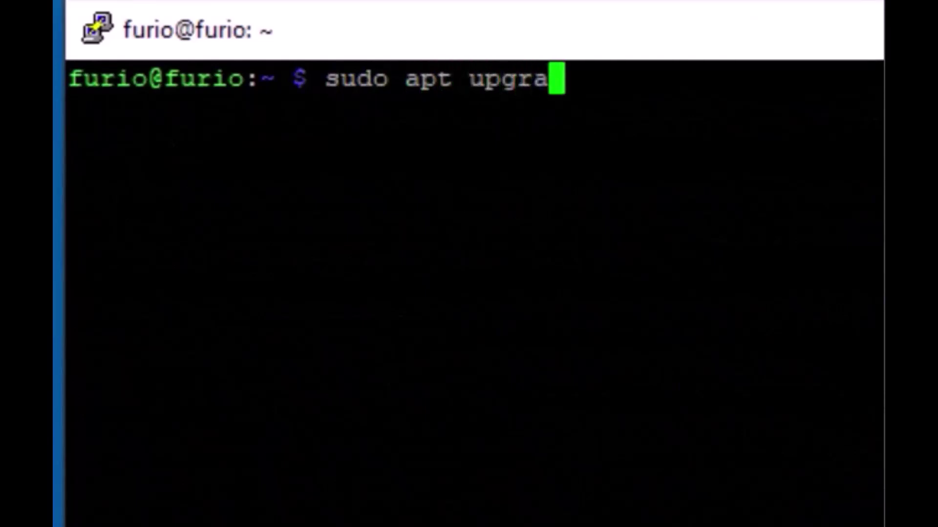
{"action": "key", "text": "BackSpace"}
{"action": "key", "text": "BackSpace"}
{"action": "key", "text": "BackSpace"}
{"action": "key", "text": "BackSpace"}
{"action": "key", "text": "BackSpace"}
{"action": "key", "text": "BackSpace"}
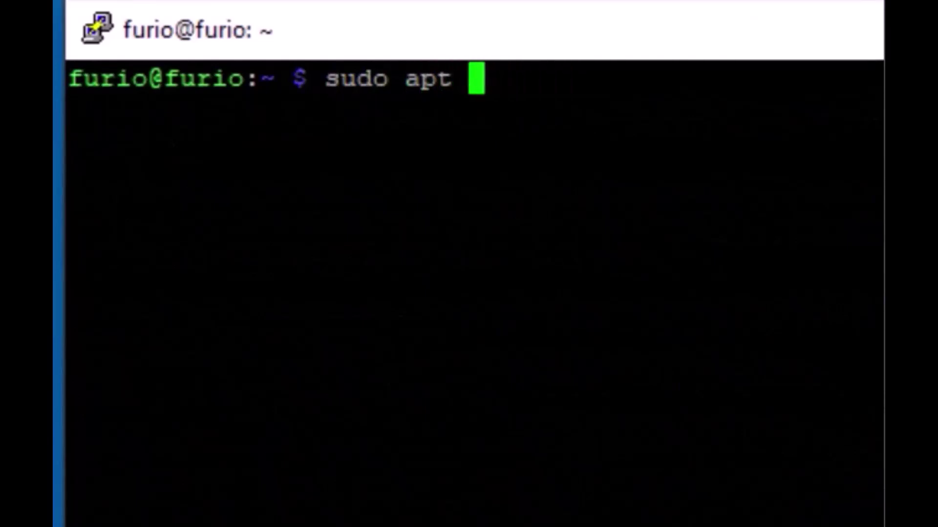
Complete the command as sudo apt full-upgrade -y and run it to upgrade all packages
{"action": "type", "text": "full"}
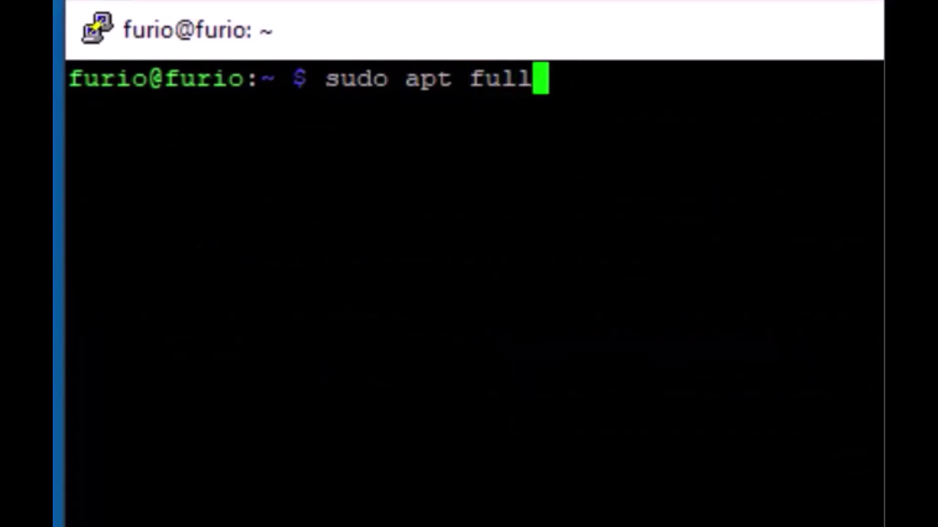
{"action": "type", "text": "-u"}
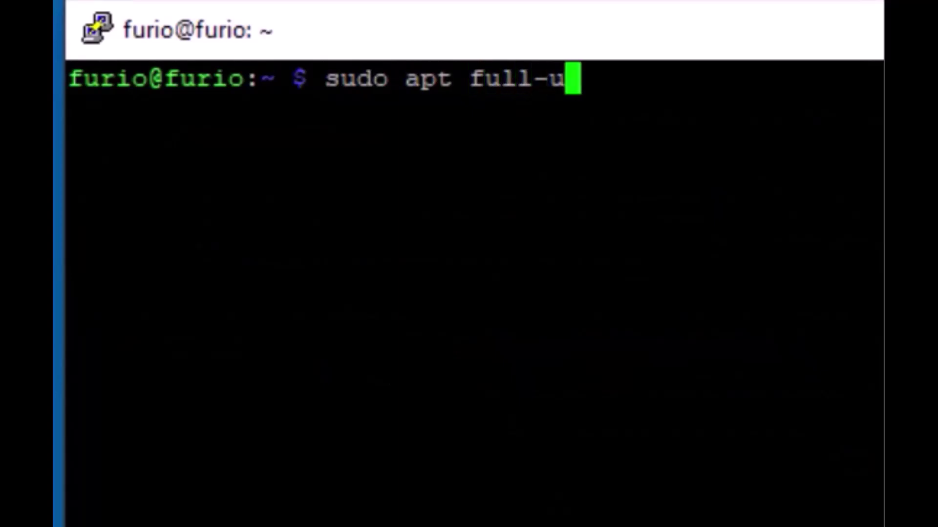
{"action": "type", "text": "pgrade"}
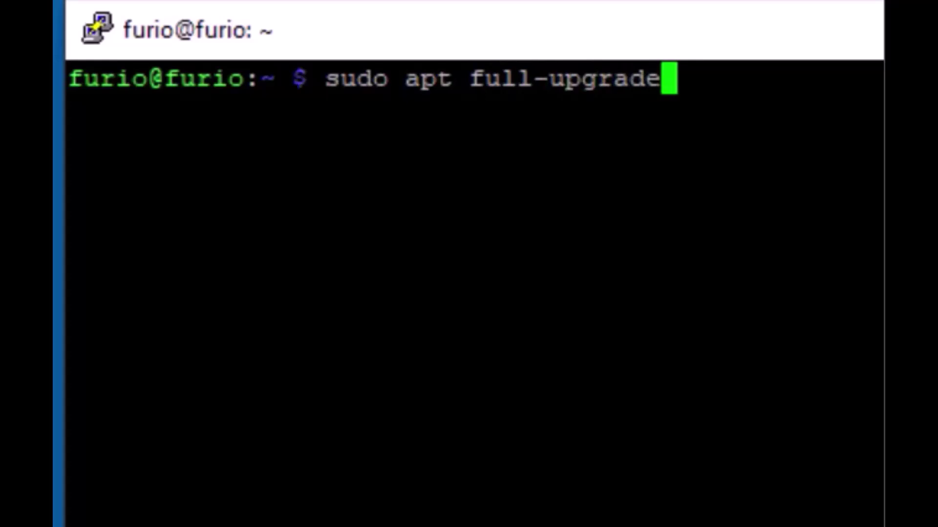
{"action": "type", "text": " -y"}
{"action": "key", "text": "Return"}
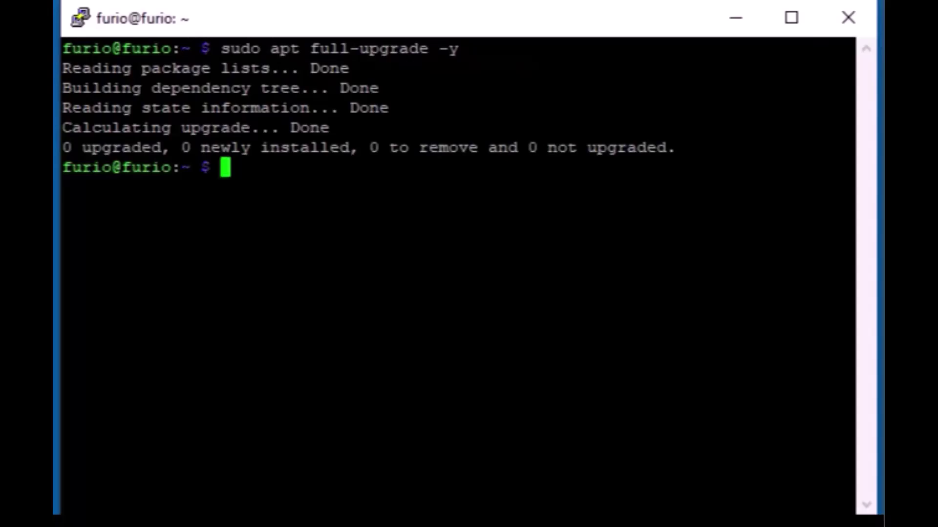
Clear the terminal and restart the Raspberry Pi with the command sudo reboot
{"action": "type", "text": "clear"}
{"action": "key", "text": "Return"}
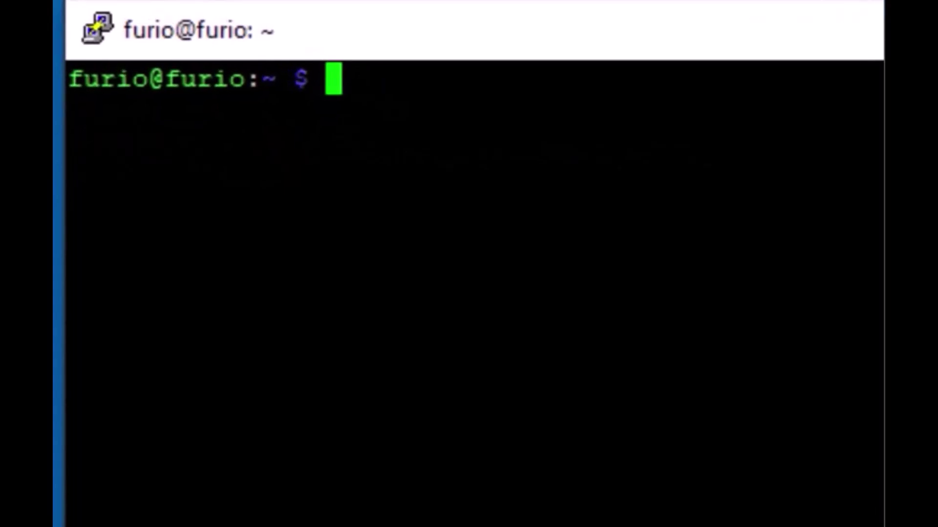
{"action": "type", "text": "sudo re"}
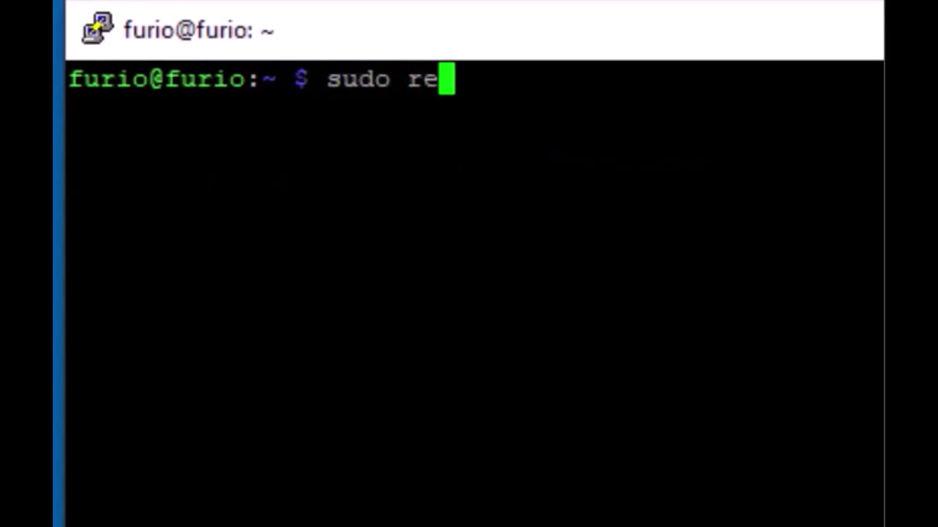
{"action": "type", "text": "boot"}
{"action": "key", "text": "Return"}
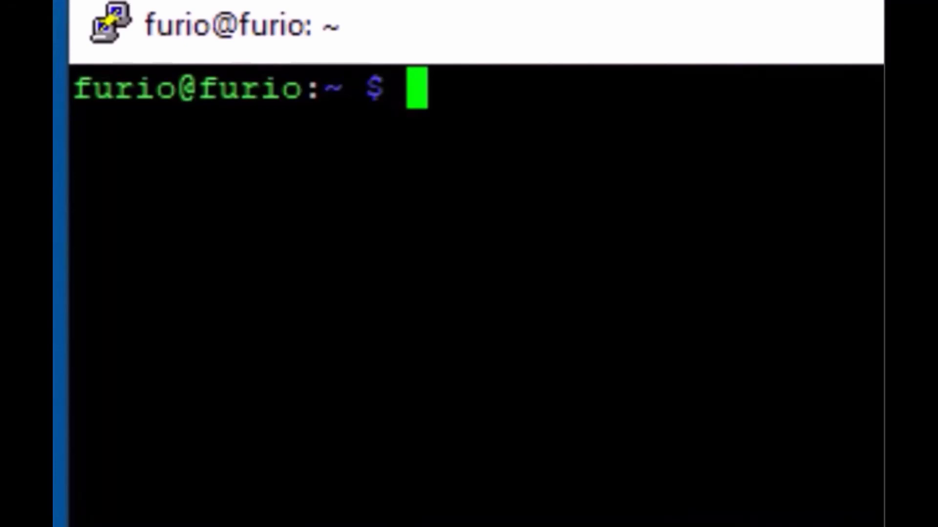
Install the libsndfile1-dev package with sudo apt install, answering y to continue with the installation
{"action": "type", "text": "sudo apt "}
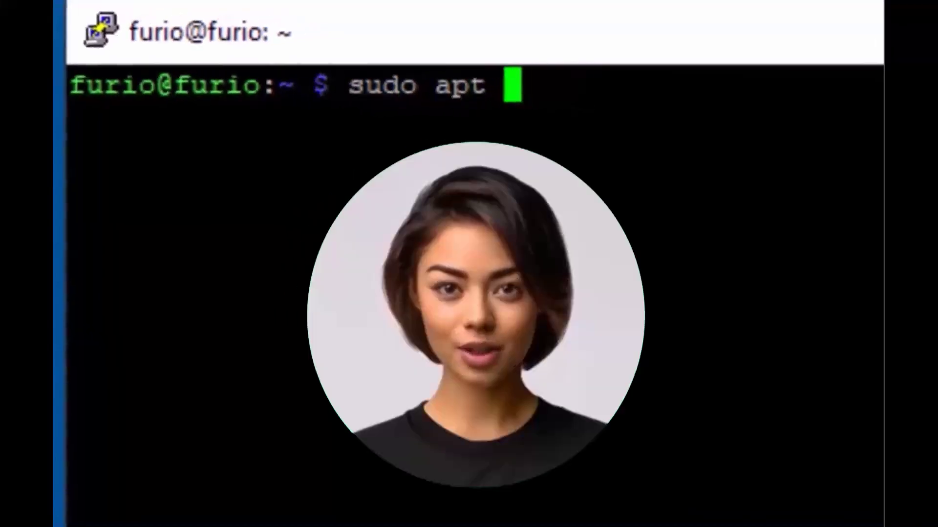
{"action": "type", "text": "insta"}
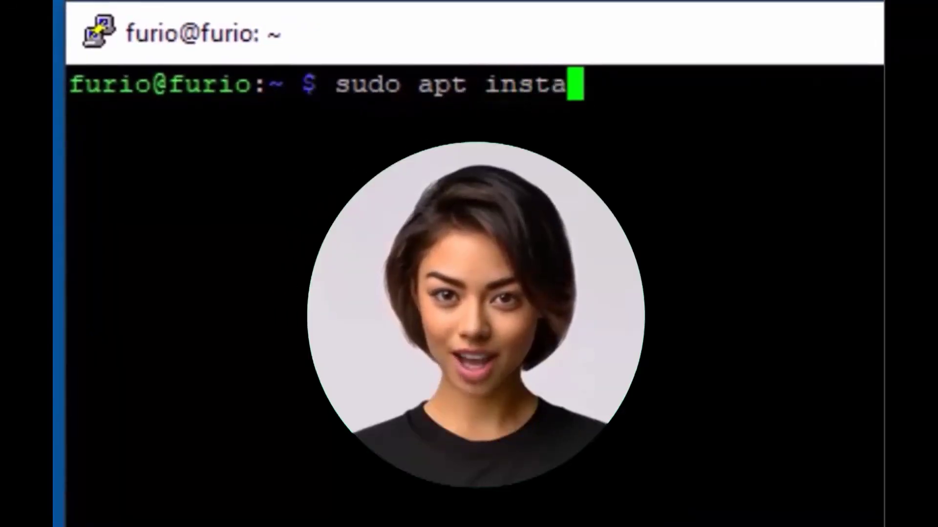
{"action": "type", "text": "ll li"}
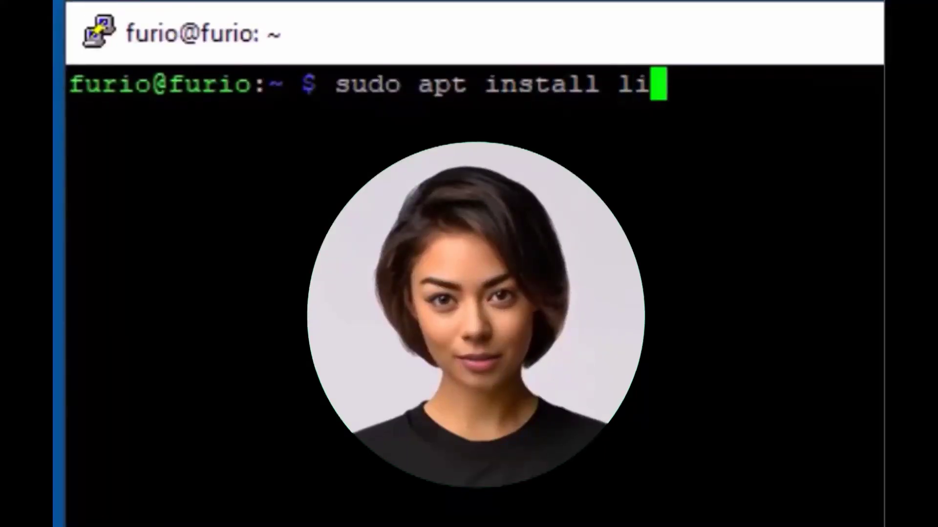
{"action": "type", "text": "b"}
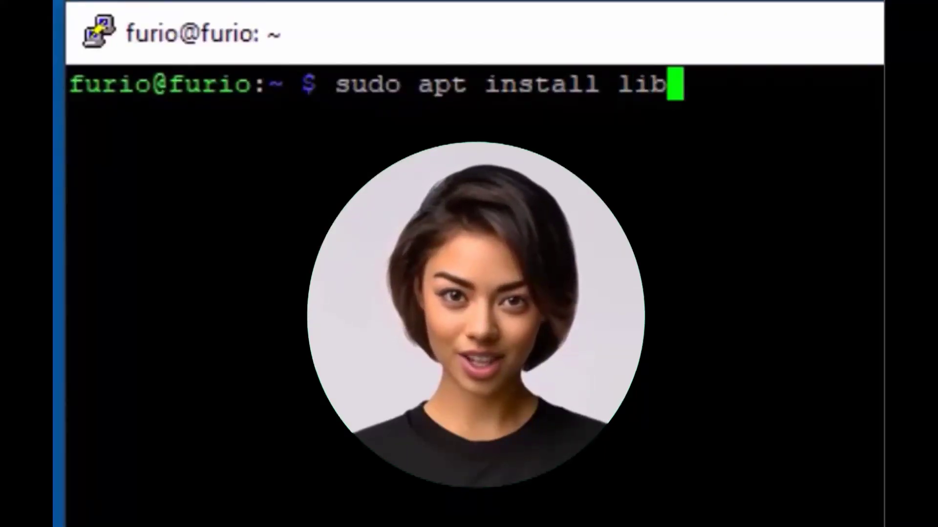
{"action": "type", "text": "sn"}
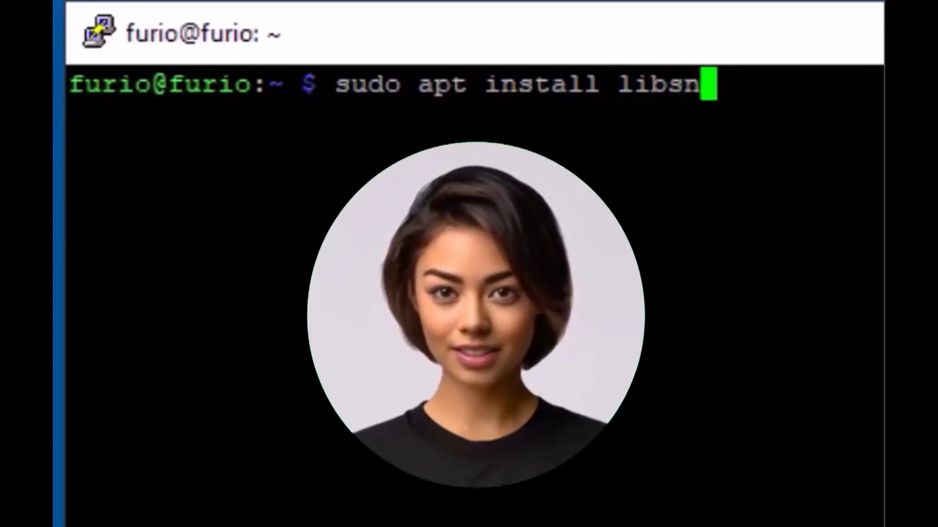
{"action": "type", "text": "dfile1"}
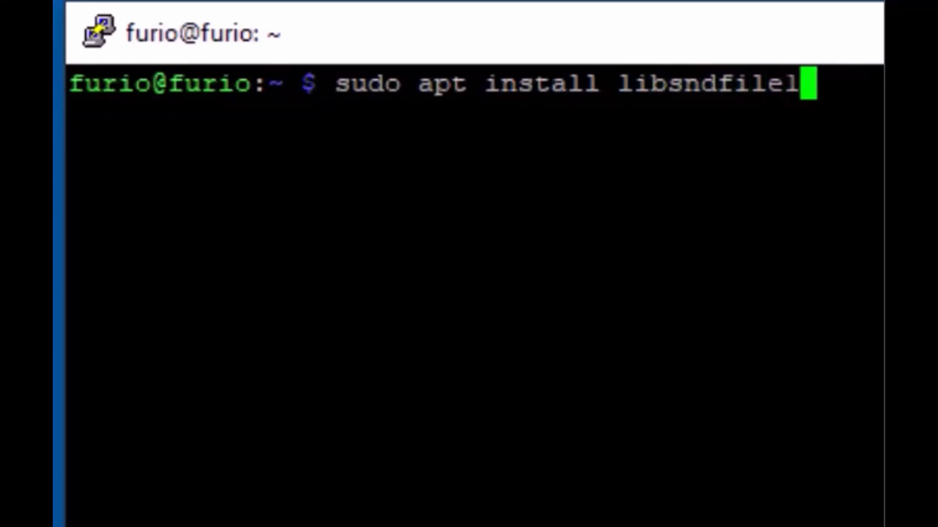
{"action": "type", "text": "-"}
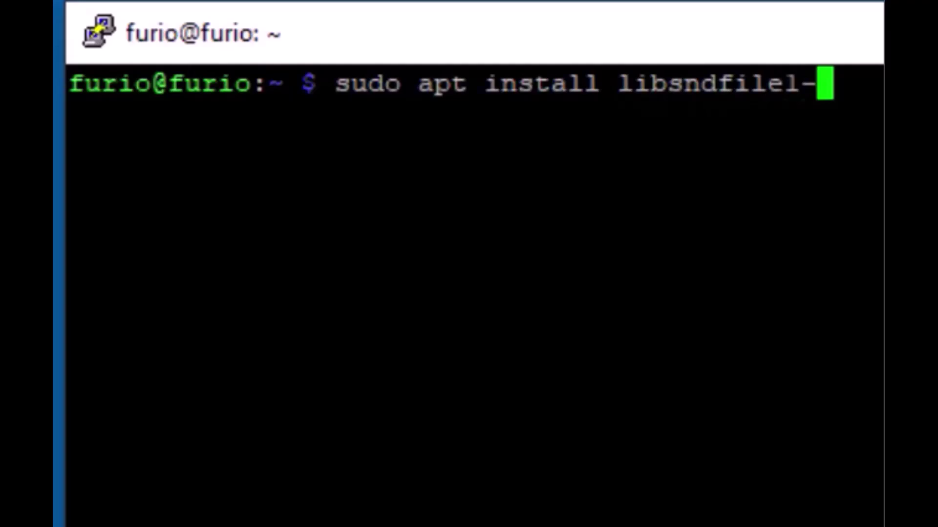
{"action": "type", "text": "dev"}
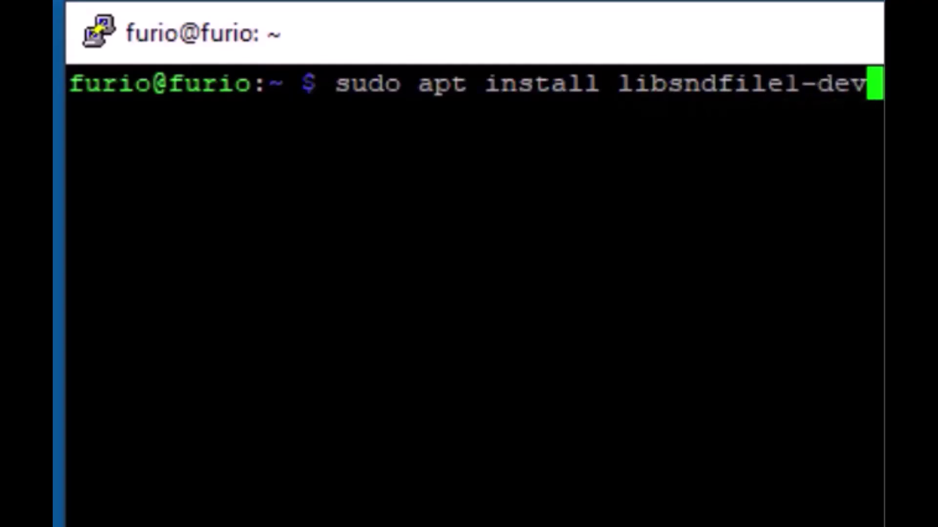
{"action": "key", "text": "Return"}
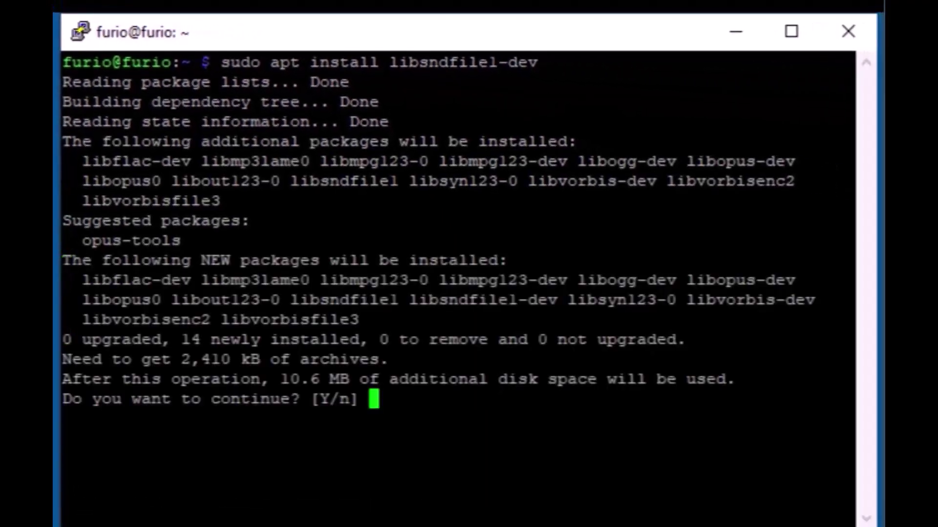
{"action": "type", "text": "y"}
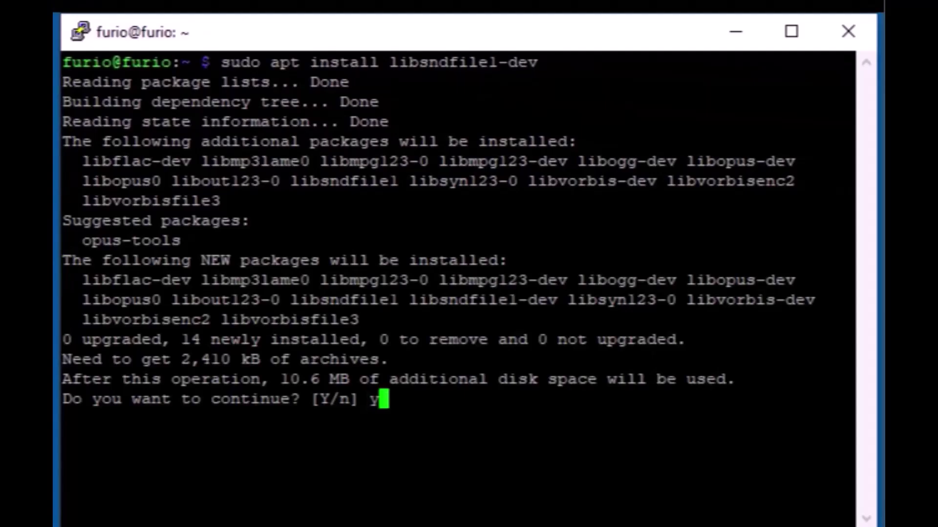
{"action": "key", "text": "Return"}
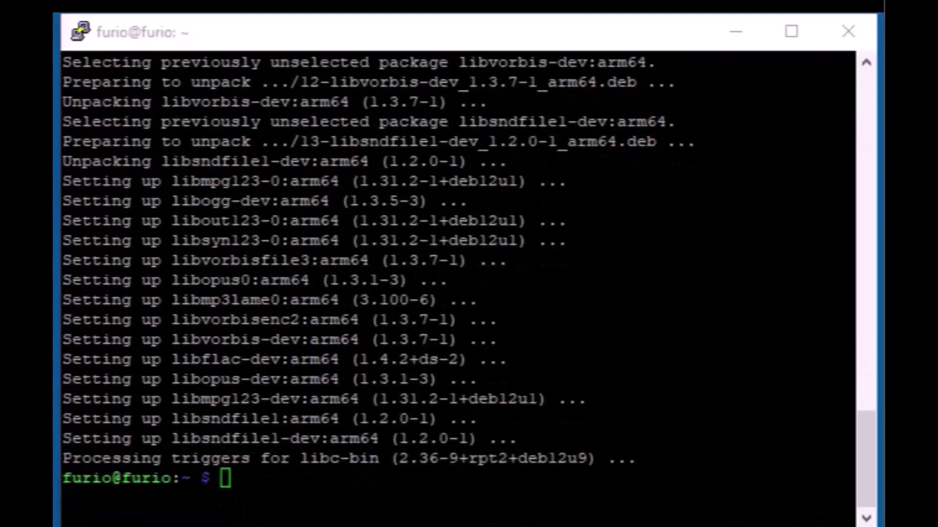
Clear the terminal and try to clone the PiFmRds.git repository from GitHub using the copied git clone command
{"action": "left_click", "coordinate": [649, 63]}
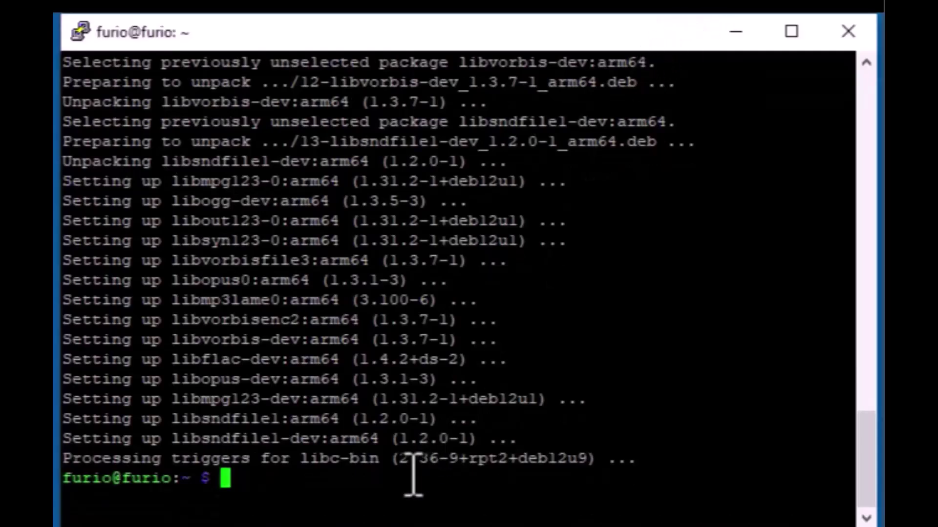
{"action": "type", "text": "clear"}
{"action": "key", "text": "Return"}
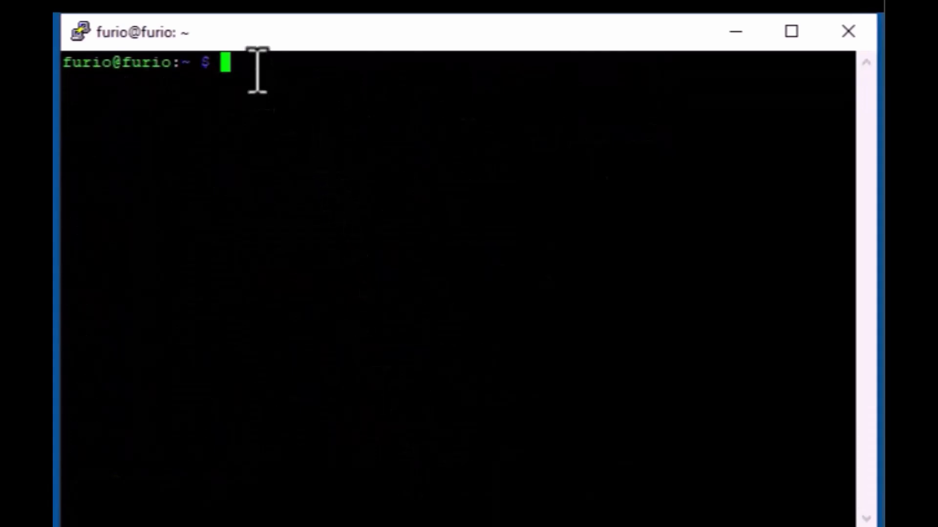
{"action": "right_click", "coordinate": [255, 71]}
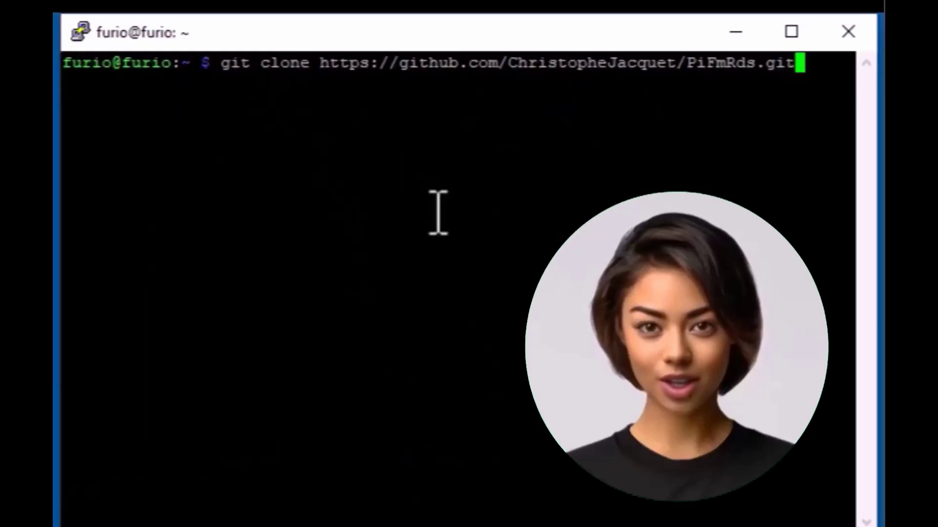
{"action": "key", "text": "Return"}
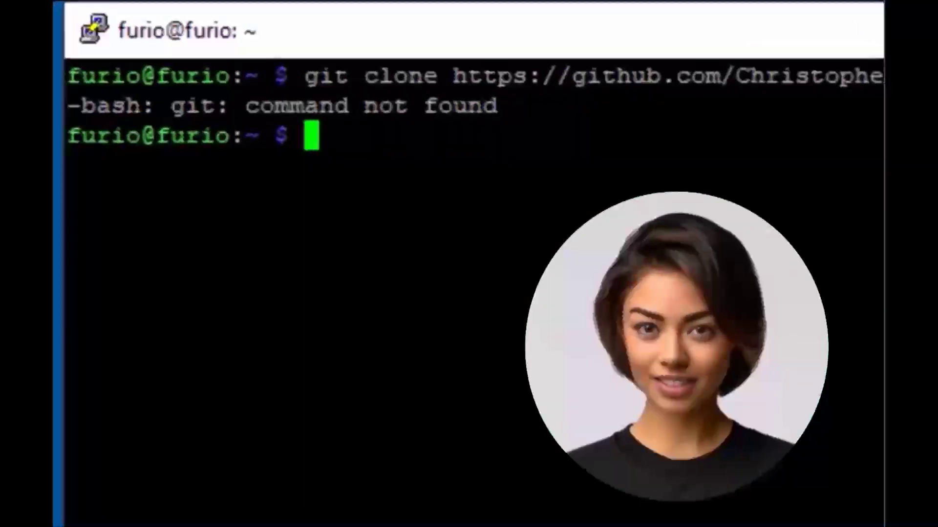
Install Git with the command sudo apt-get install git, answering y to continue with the installation
{"action": "type", "text": "sudo "}
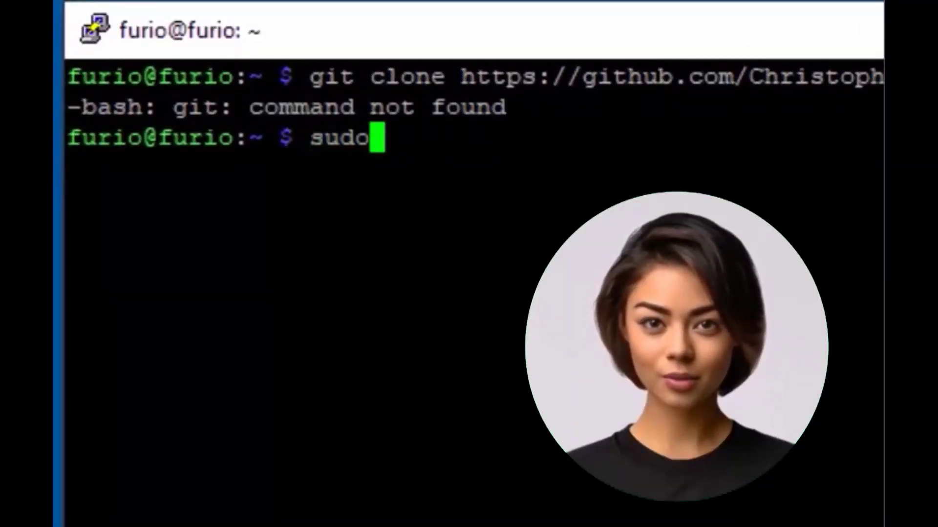
{"action": "type", "text": "a"}
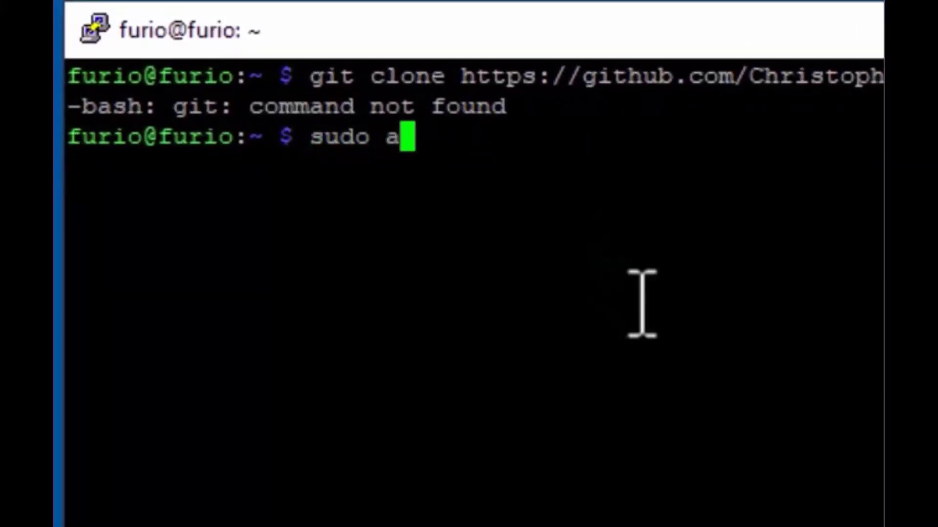
{"action": "type", "text": "pt-get"}
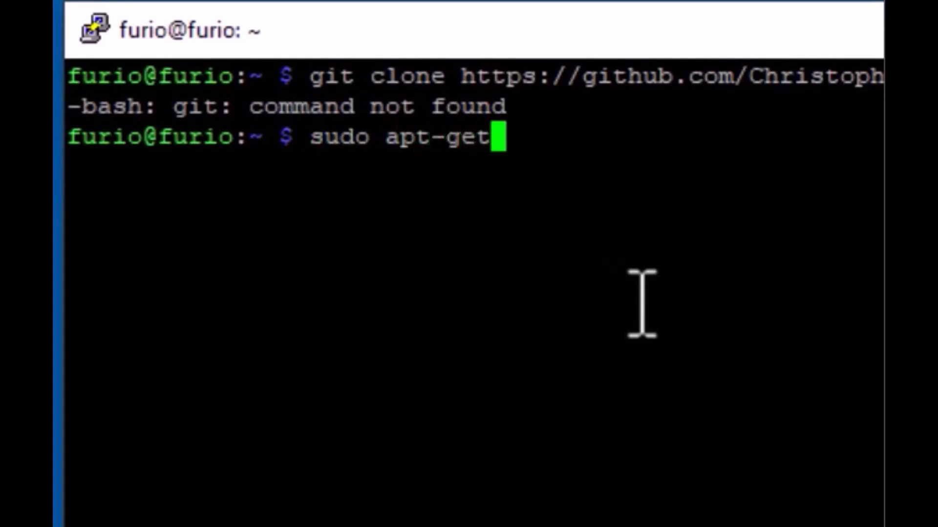
{"action": "type", "text": " insta"}
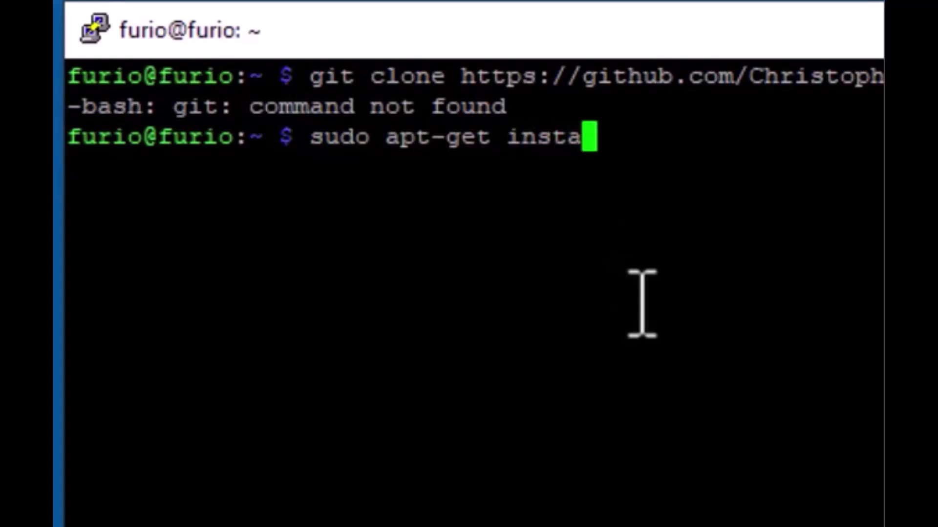
{"action": "type", "text": "ll git"}
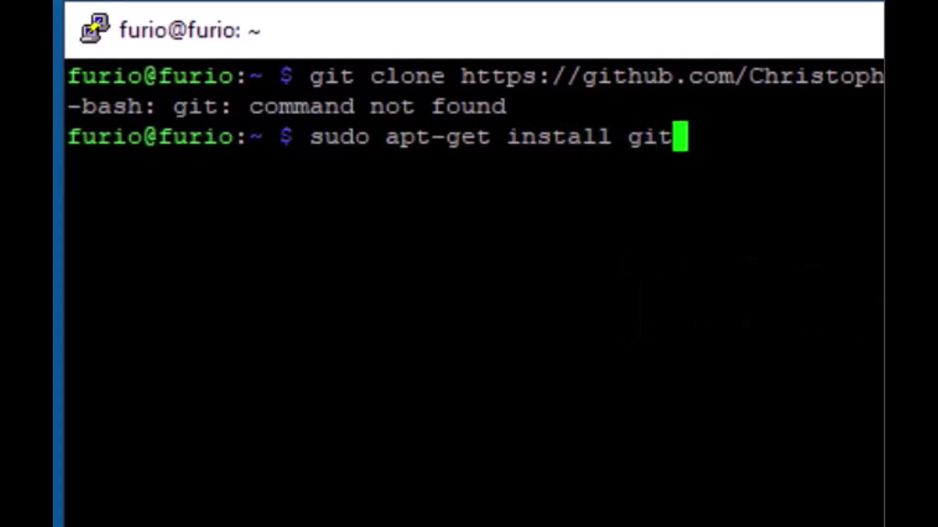
{"action": "key", "text": "Return"}
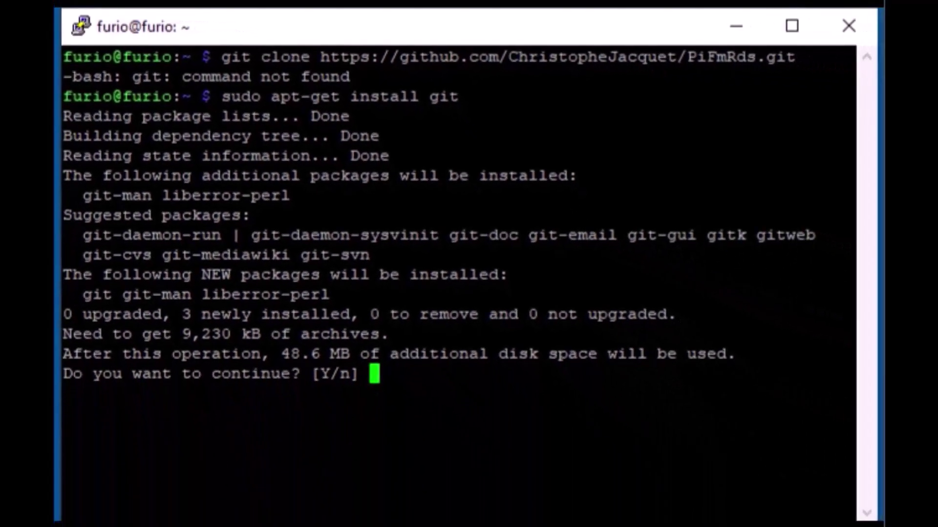
{"action": "type", "text": "y"}
{"action": "key", "text": "Return"}
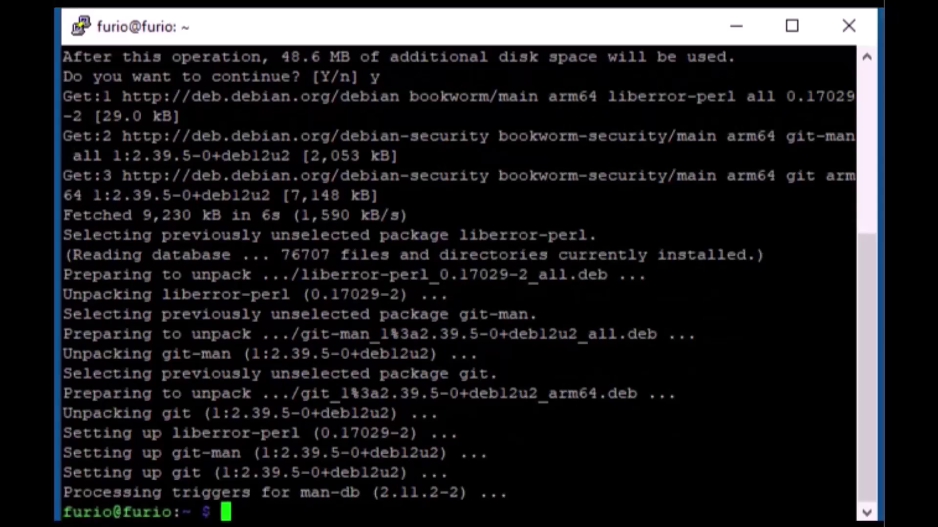
Clear the terminal and run the copied git clone command to download the PiFmRds.git repository from GitHub
{"action": "type", "text": "clea"}
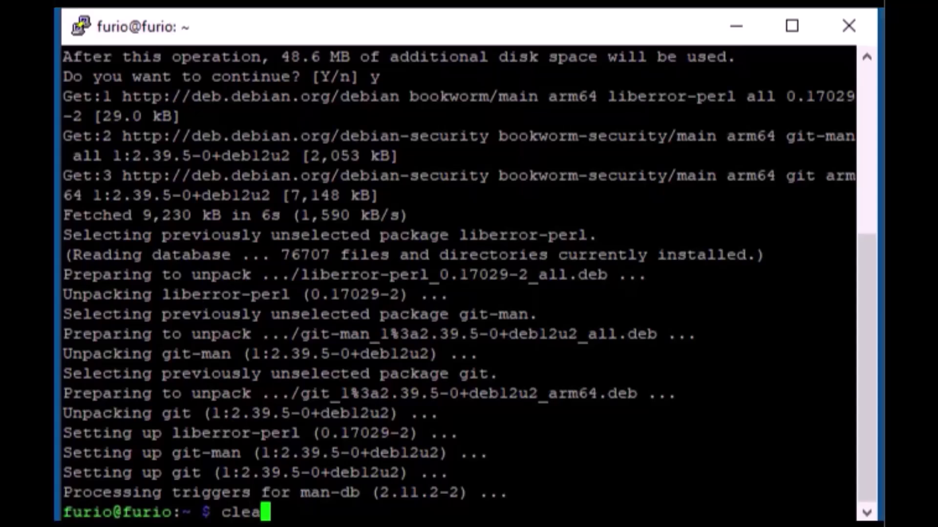
{"action": "type", "text": "r"}
{"action": "key", "text": "Return"}
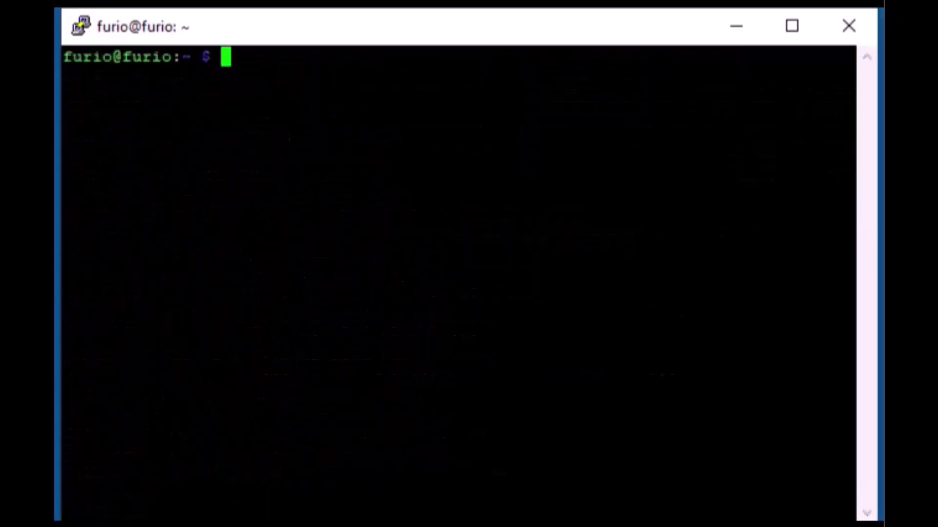
{"action": "right_click", "coordinate": [240, 61]}
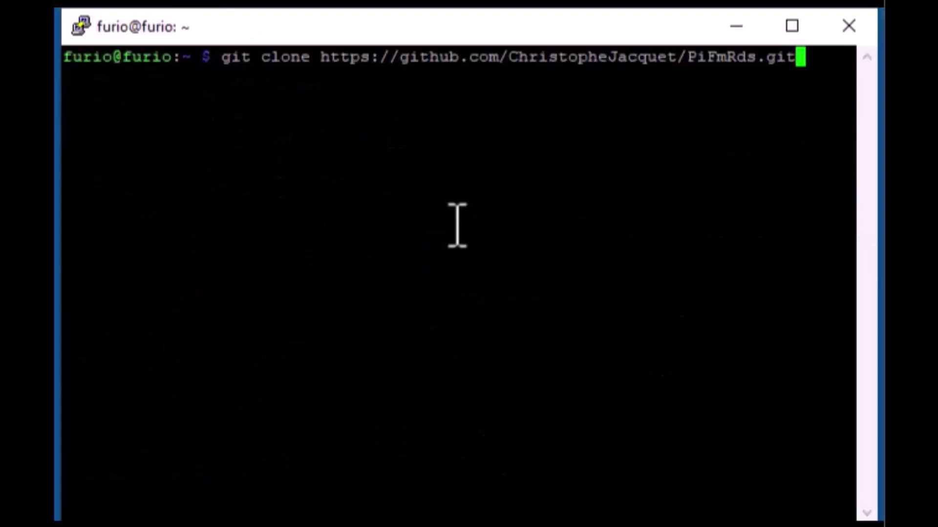
{"action": "key", "text": "Return"}
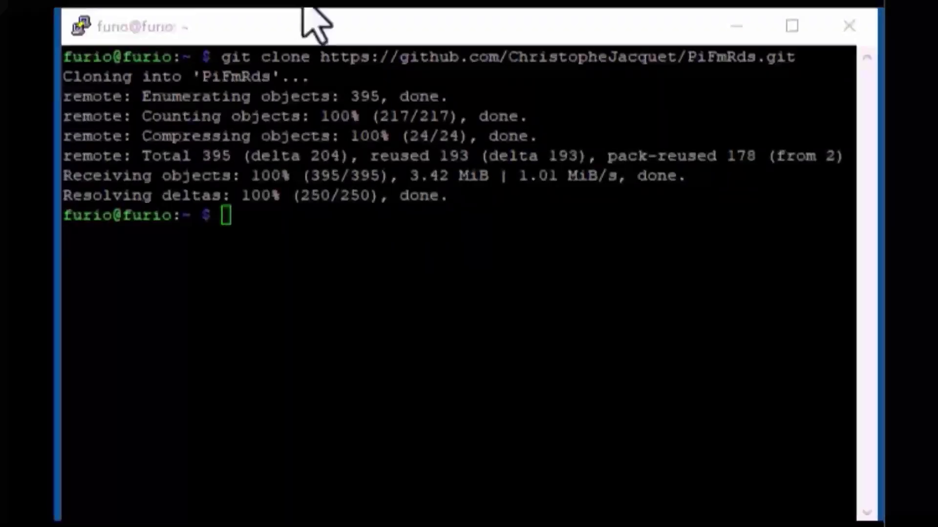
Change into the PiFmRds directory with cd PiFmRds/ and list its contents with ls
{"action": "left_click", "coordinate": [308, 35]}
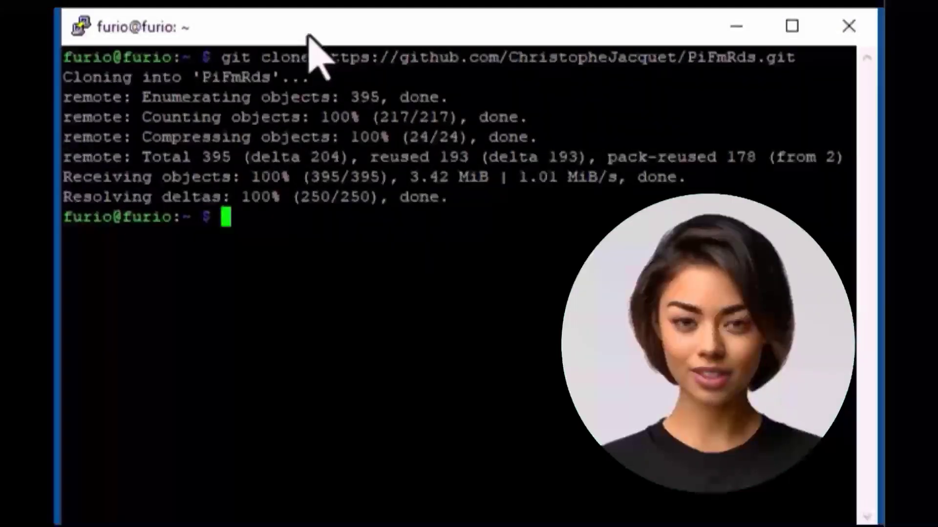
{"action": "type", "text": "cd"}
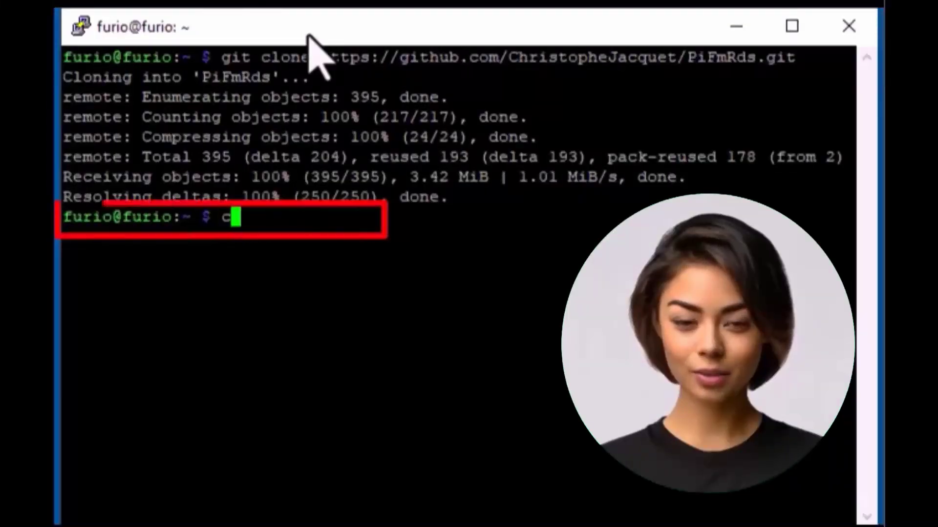
{"action": "type", "text": "Pi"}
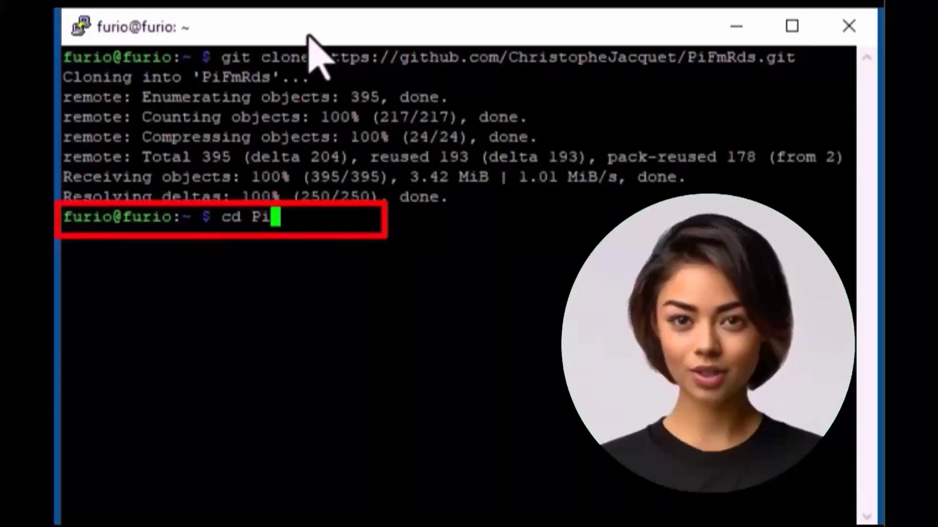
{"action": "key", "text": "Tab"}
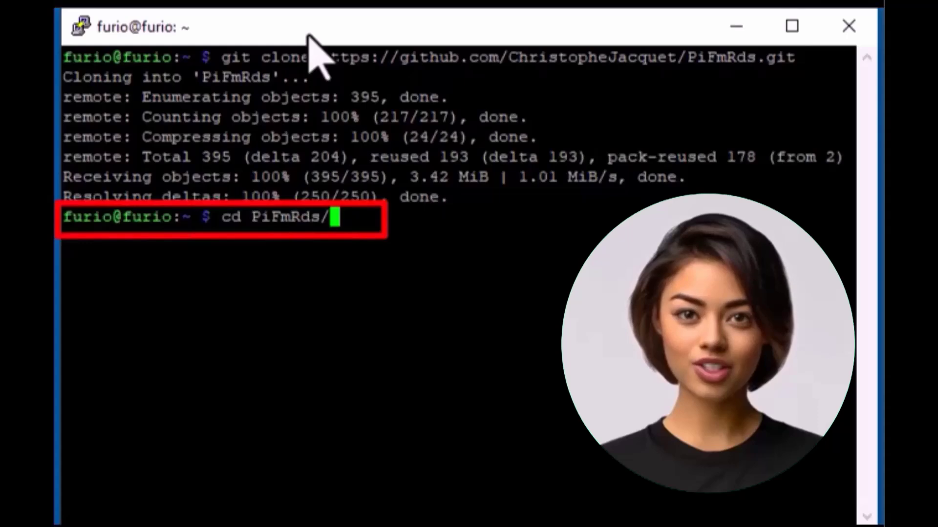
{"action": "key", "text": "Return"}
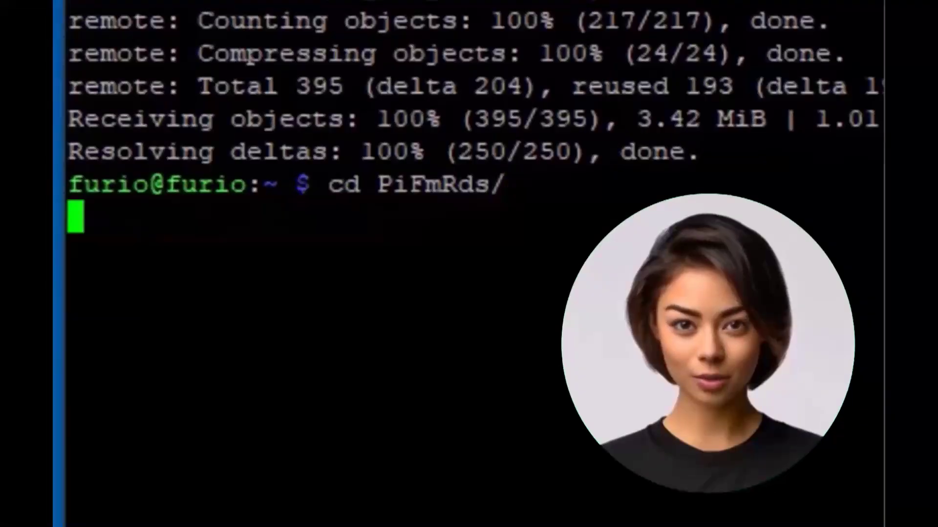
{"action": "type", "text": "ls"}
{"action": "key", "text": "Return"}
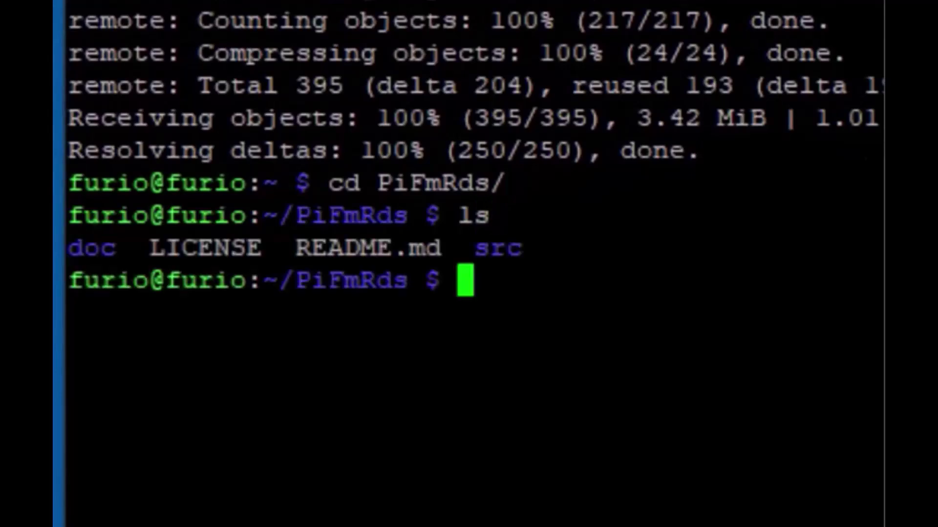
Change into the src directory of PiFmRds with cd src/ and list its contents with ls
{"action": "type", "text": "cd "}
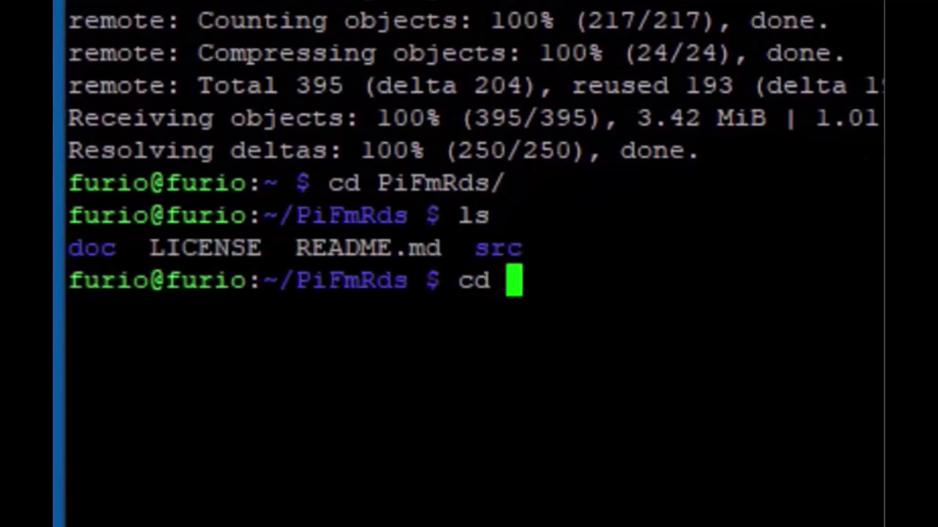
{"action": "type", "text": "s"}
{"action": "key", "text": "Tab"}
{"action": "key", "text": "Return"}
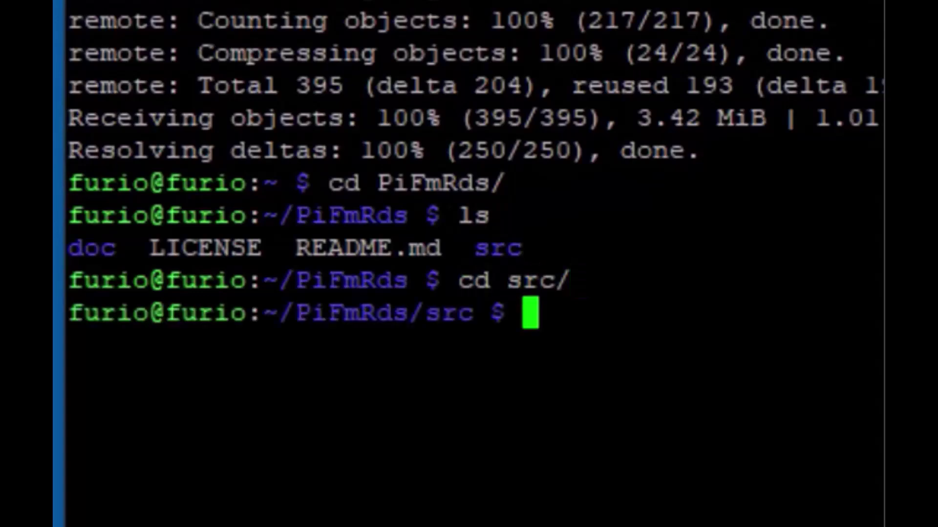
{"action": "type", "text": "ls"}
{"action": "key", "text": "Return"}
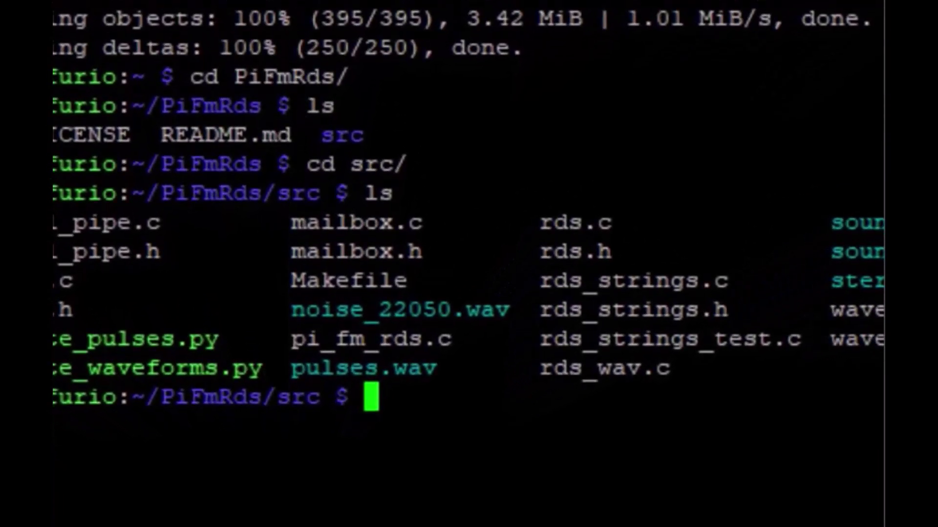
Compile the PiFmRds source by running make clean followed by make in the src directory
{"action": "type", "text": "make"}
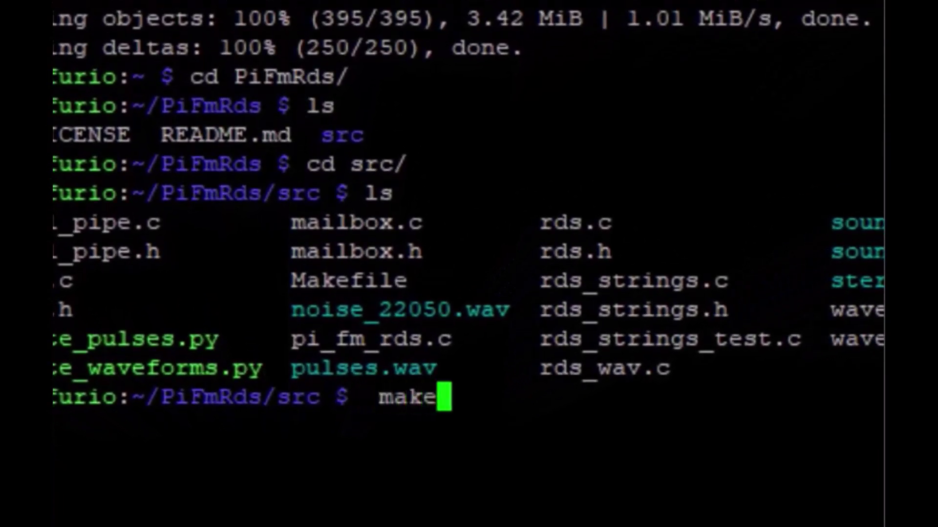
{"action": "type", "text": " clean"}
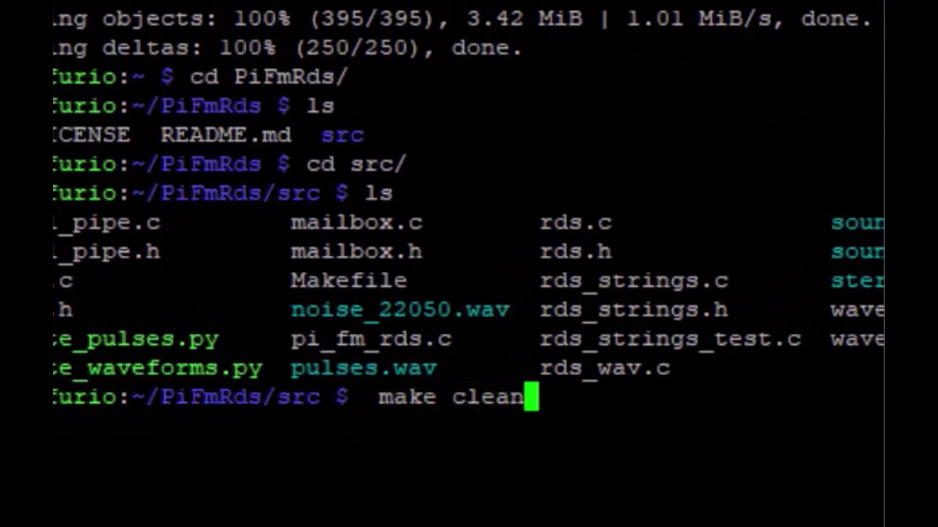
{"action": "key", "text": "Return"}
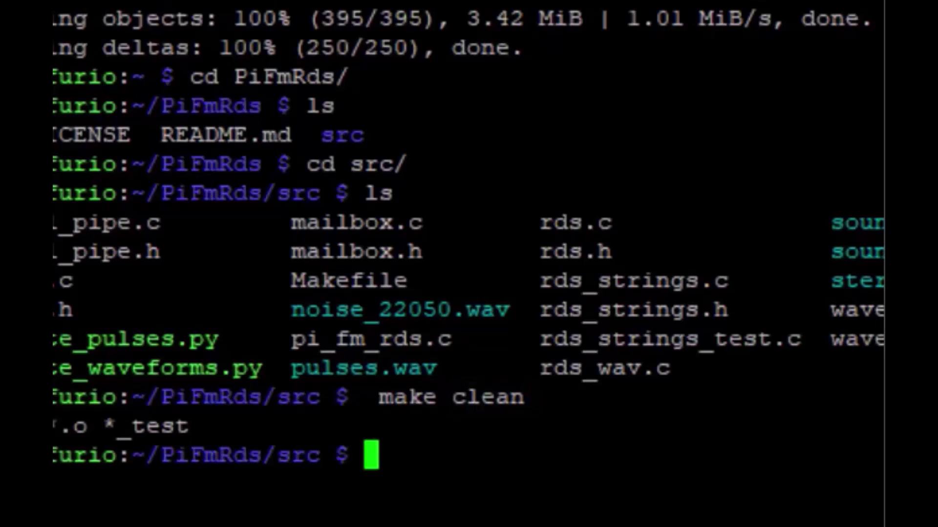
{"action": "type", "text": "make"}
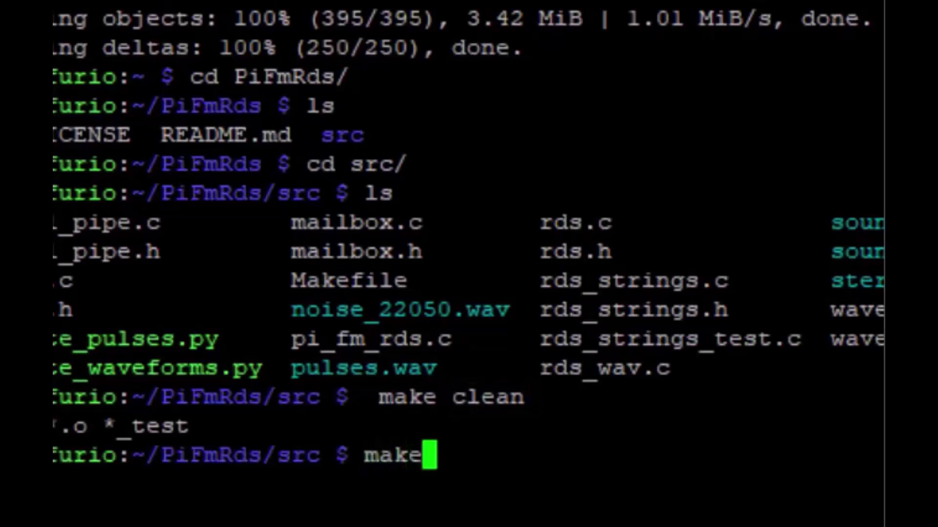
{"action": "key", "text": "Return"}
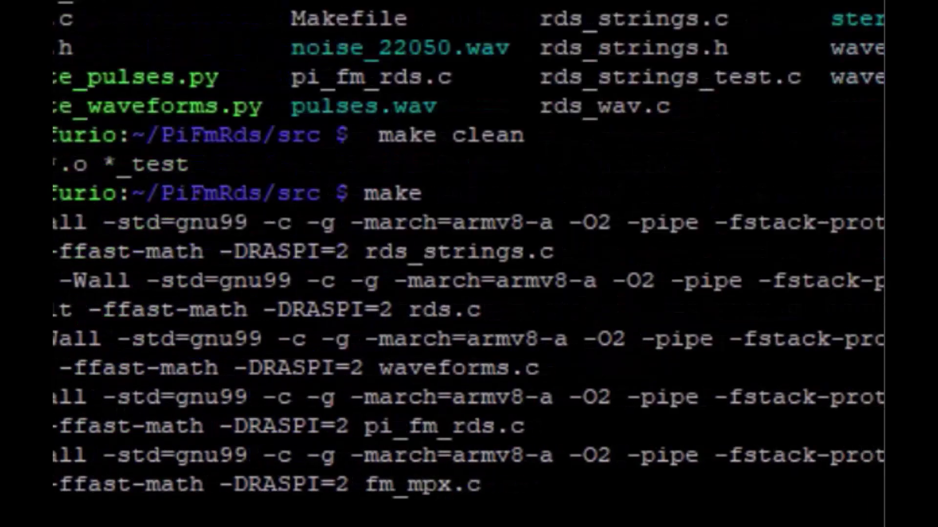
Start the FM transmitter with sudo ./pi_fm_rds and highlight the radio text and transmit frequency lines in its output
{"action": "type", "text": "sudo"}
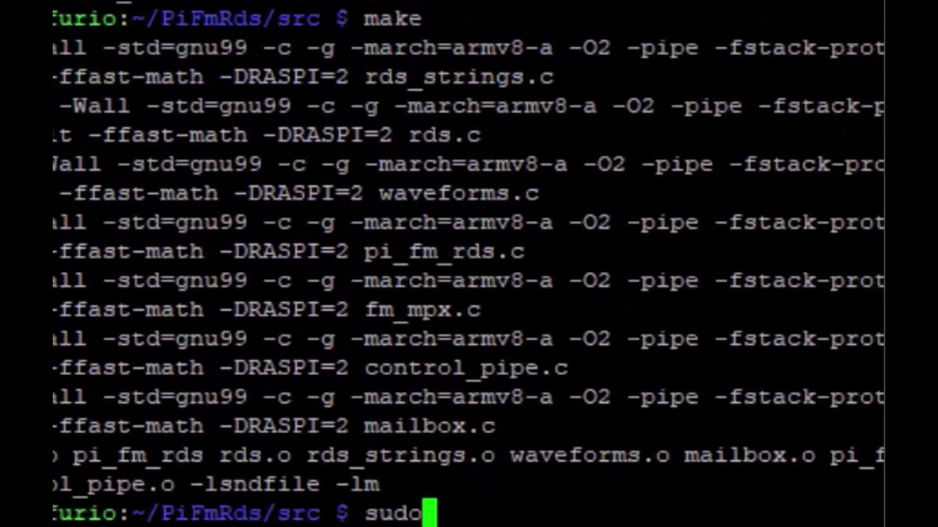
{"action": "key", "text": "BackSpace"}
{"action": "key", "text": "BackSpace"}
{"action": "key", "text": "BackSpace"}
{"action": "key", "text": "BackSpace"}
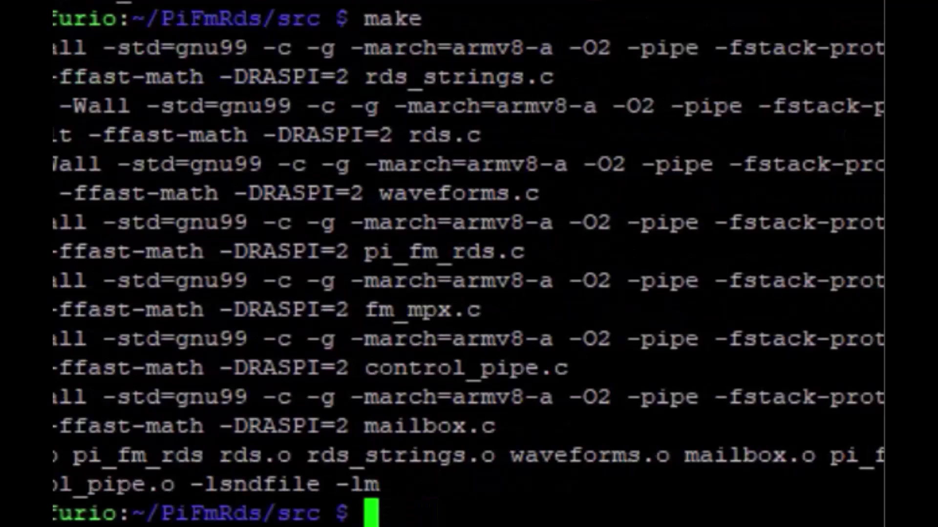
{"action": "type", "text": "sudo "}
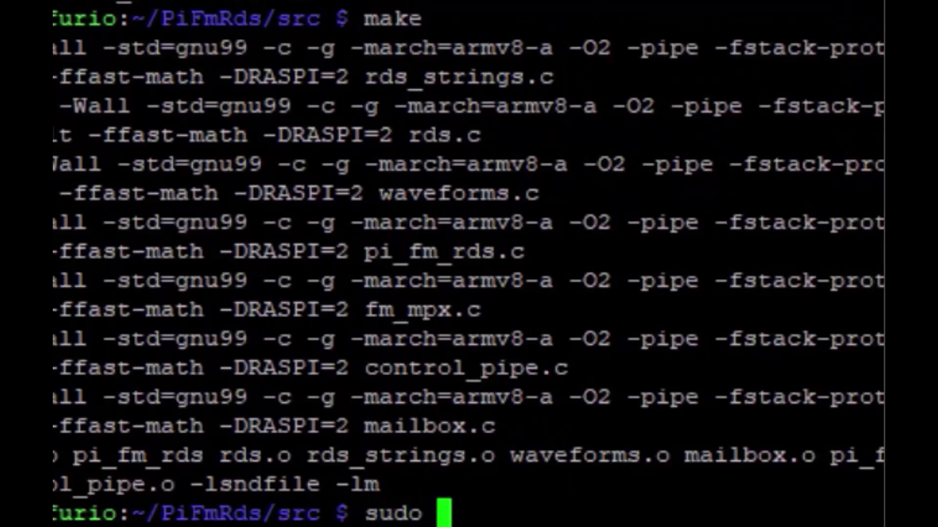
{"action": "type", "text": "./"}
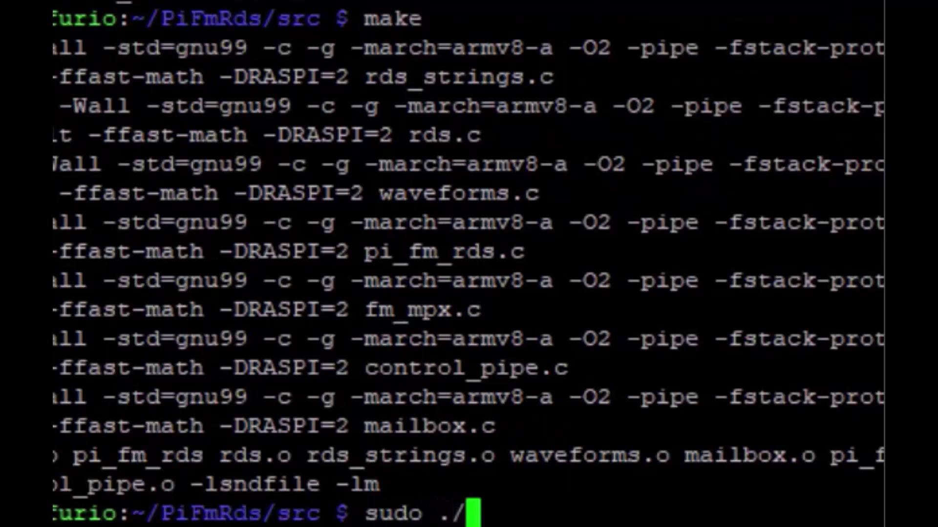
{"action": "type", "text": "pi"}
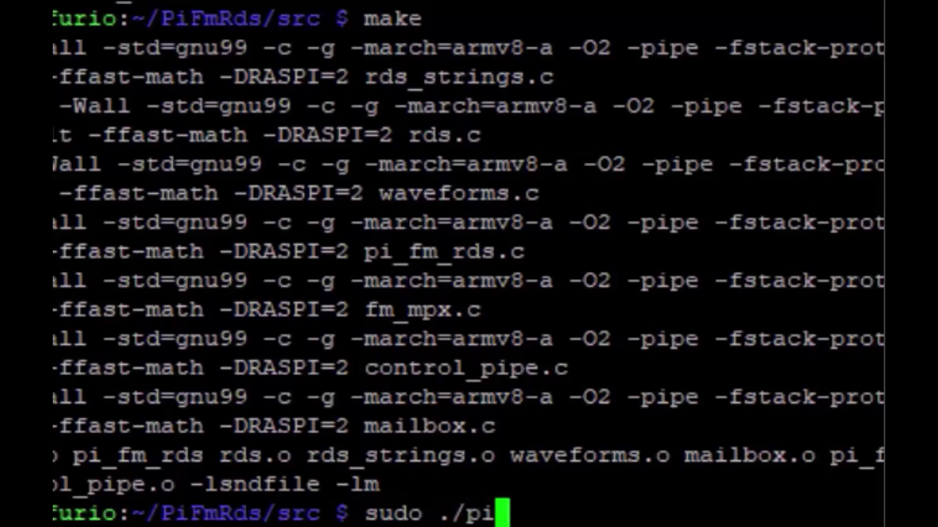
{"action": "key", "text": "Tab"}
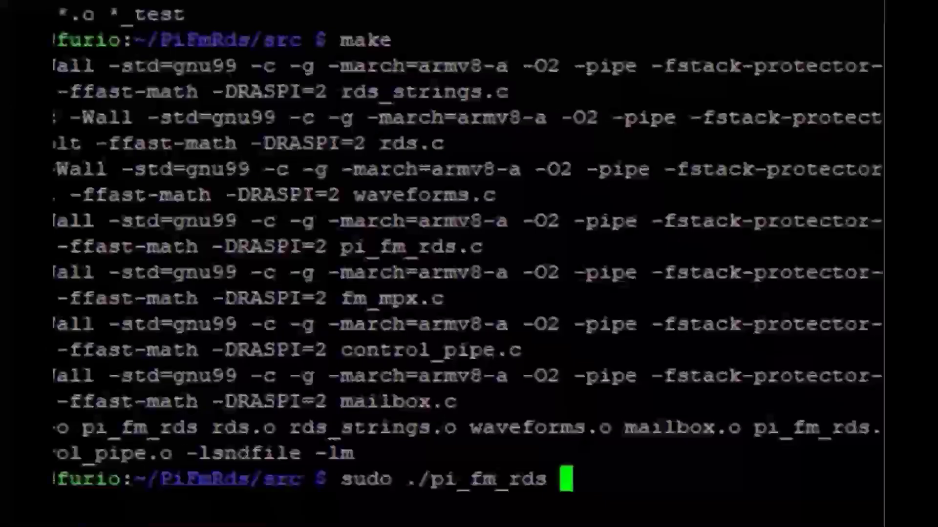
{"action": "key", "text": "Return"}
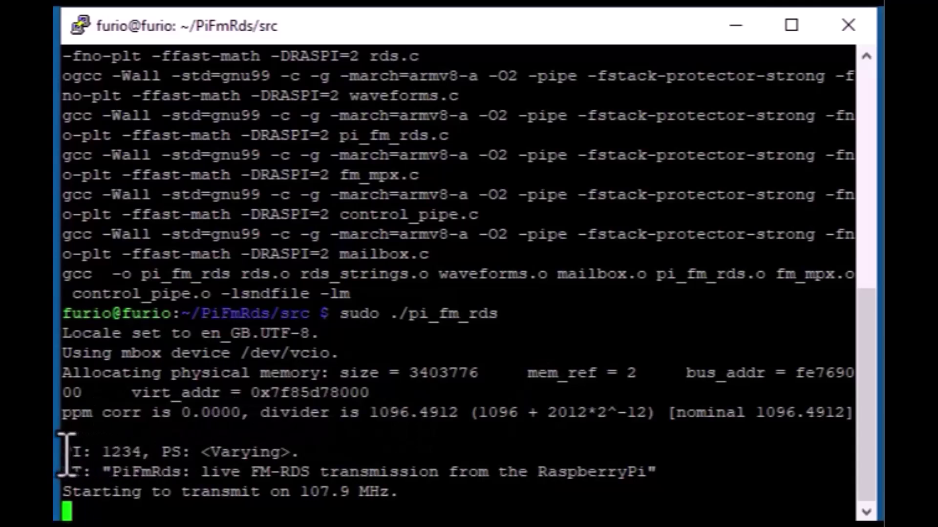
{"action": "left_click_drag", "start_coordinate": [63, 454], "coordinate": [651, 469]}
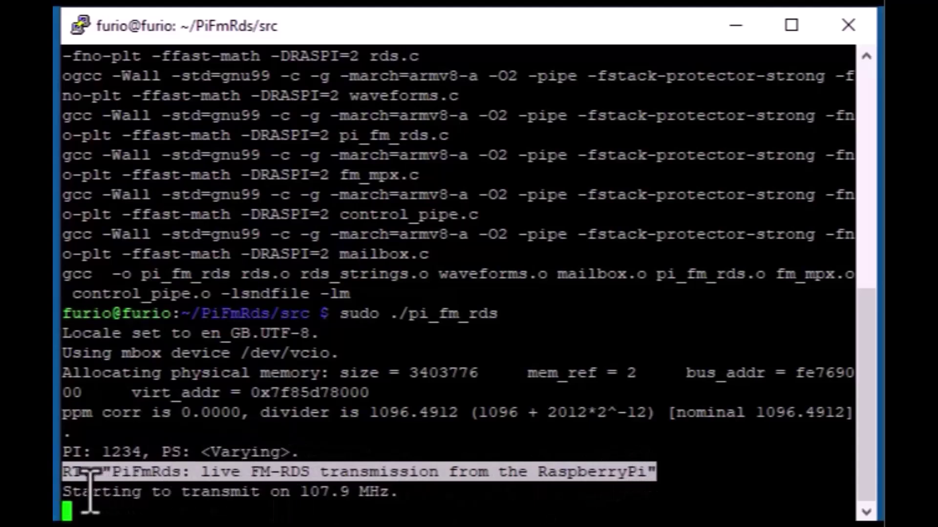
{"action": "left_click_drag", "start_coordinate": [93, 492], "coordinate": [419, 496]}
{"action": "left_click", "coordinate": [289, 491]}
{"action": "left_click", "coordinate": [417, 493]}
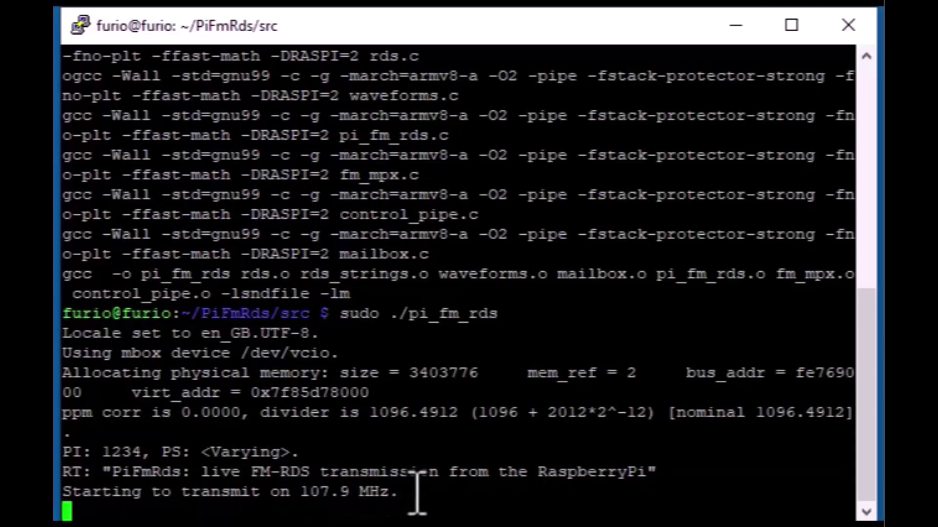
Stop the running pi_fm_rds transmission and clear the terminal with the clear command
{"action": "key", "text": "ctrl+z"}
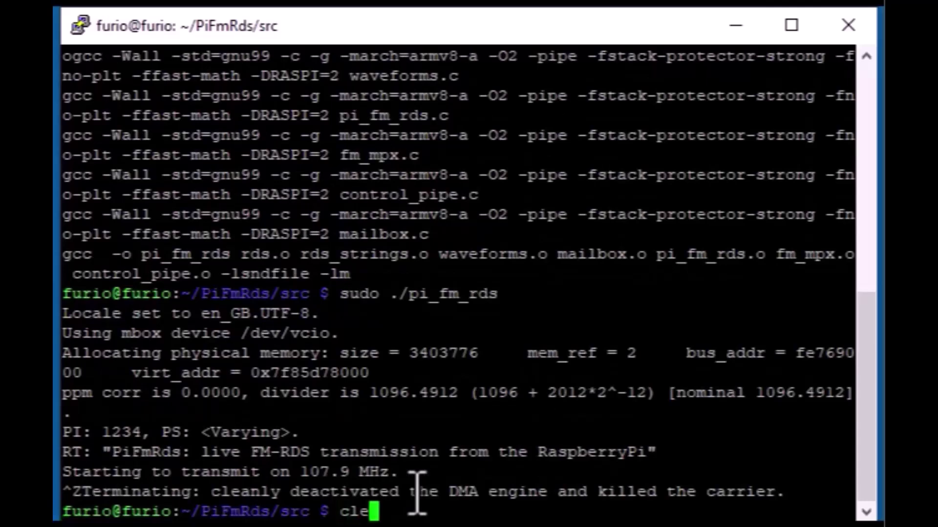
{"action": "type", "text": "clear"}
{"action": "key", "text": "Return"}
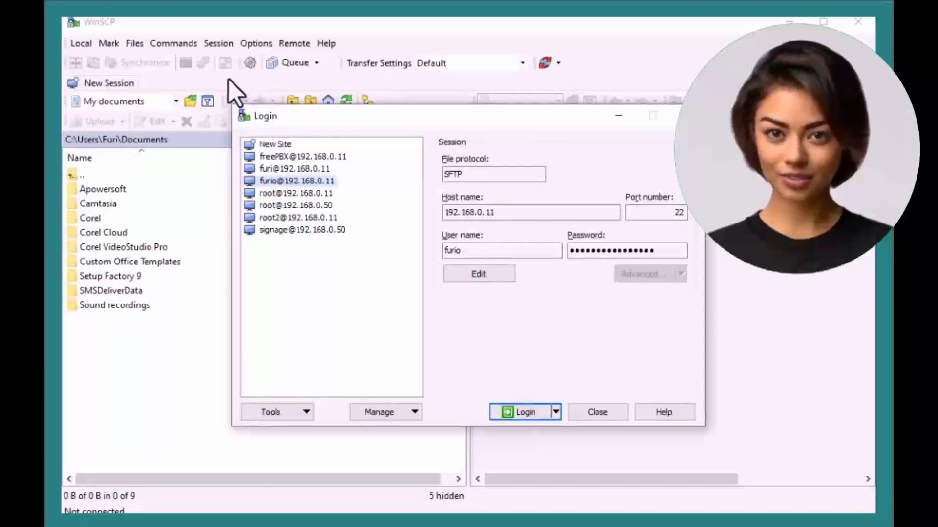
Switch to WinSCP and log in to the Raspberry Pi at 192.168.0.11 over SFTP with the selected saved session
{"action": "left_click", "coordinate": [230, 95]}
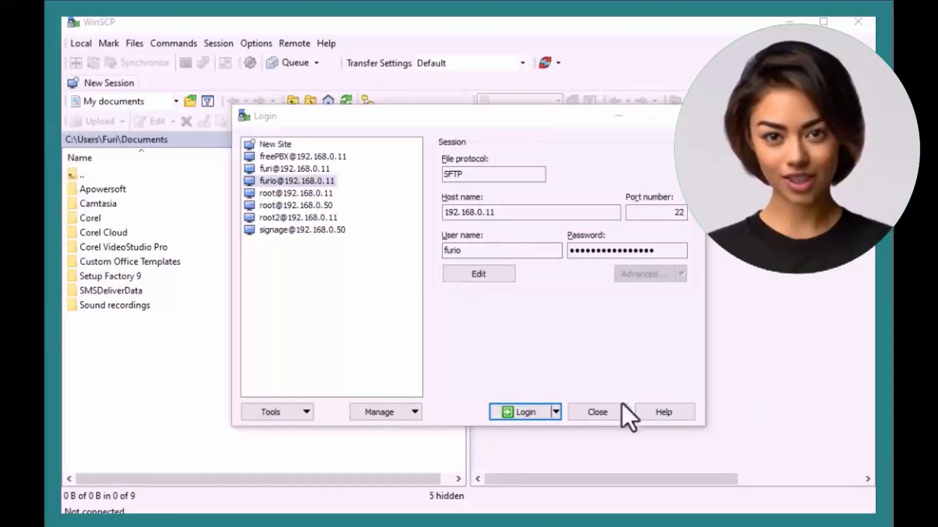
{"action": "left_click", "coordinate": [518, 416]}
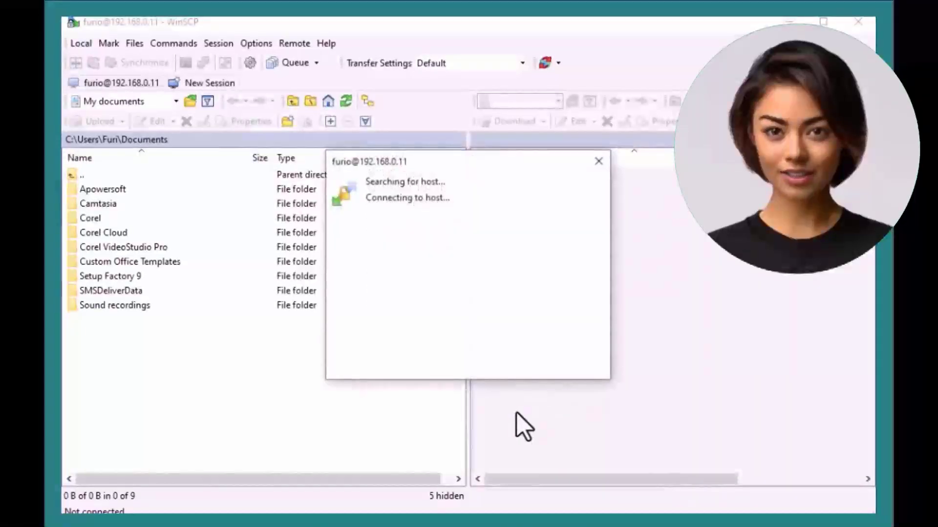
{"action": "left_click", "coordinate": [377, 383]}
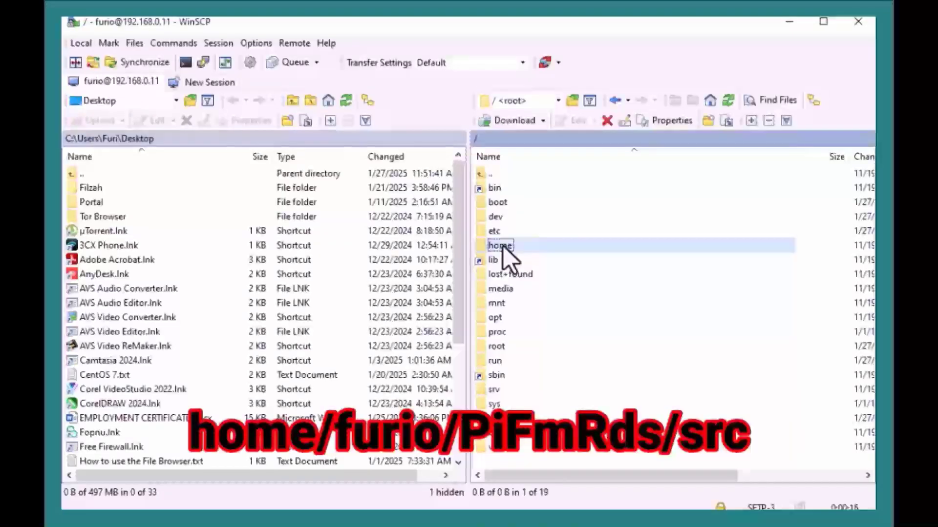
Browse the Raspberry Pi's remote files from the home directory through the account's folder to PiFmRds/src
{"action": "double_click", "coordinate": [501, 246]}
{"action": "left_click", "coordinate": [500, 187]}
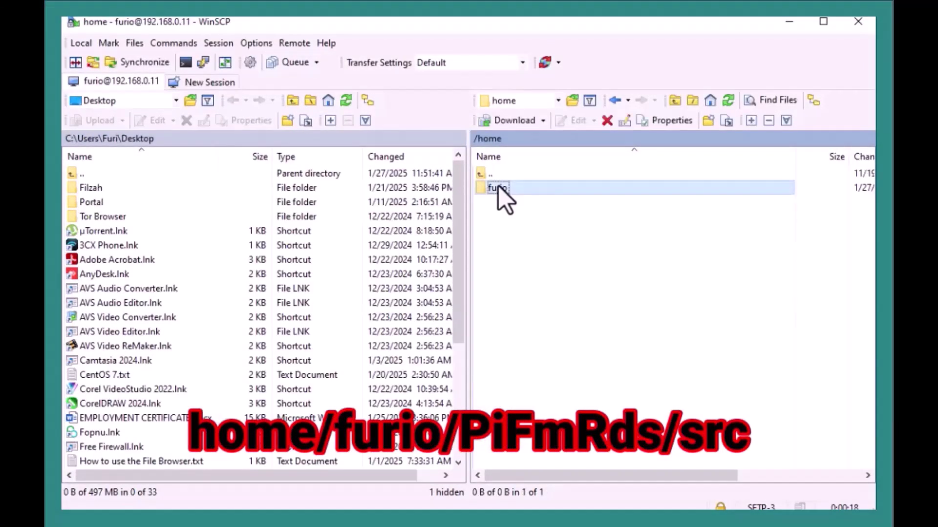
{"action": "double_click", "coordinate": [497, 188]}
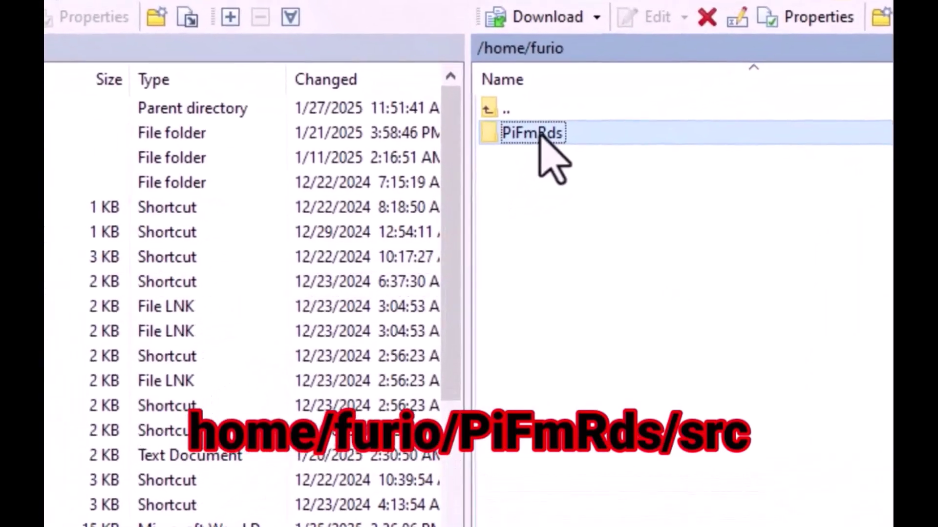
{"action": "double_click", "coordinate": [546, 128]}
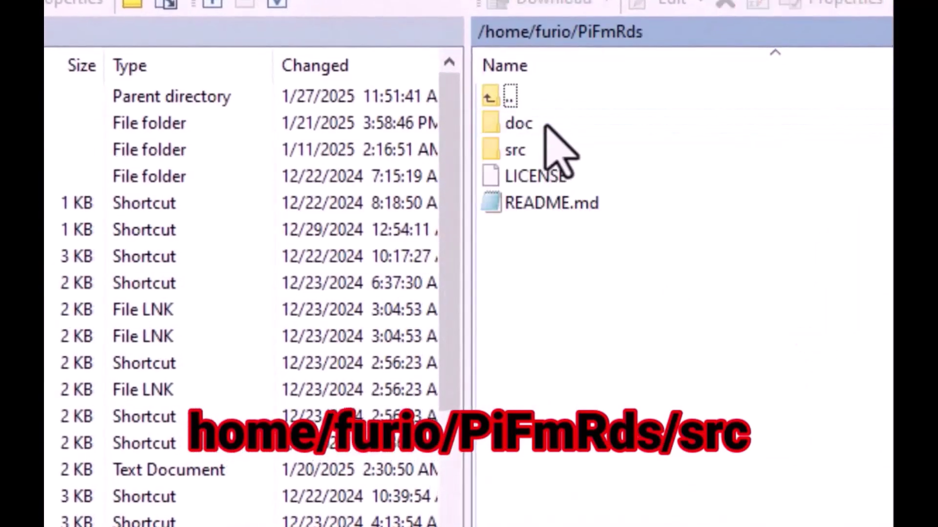
{"action": "double_click", "coordinate": [514, 150]}
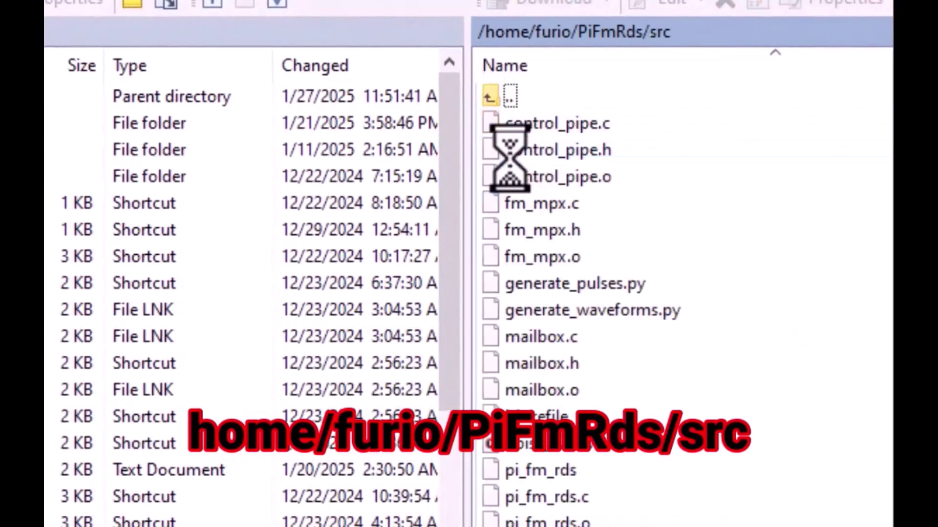
Upload Songmono.wav and Songstereo.wav from the local Desktop to the remote PiFmRds/src folder and locate the copies there
{"action": "left_click_drag", "start_coordinate": [443, 268], "coordinate": [438, 403]}
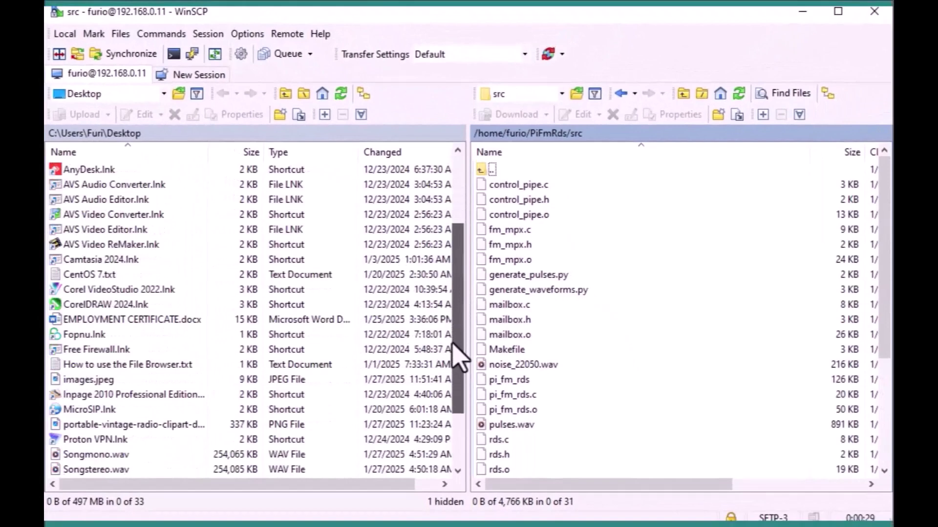
{"action": "left_click_drag", "start_coordinate": [452, 345], "coordinate": [452, 466]}
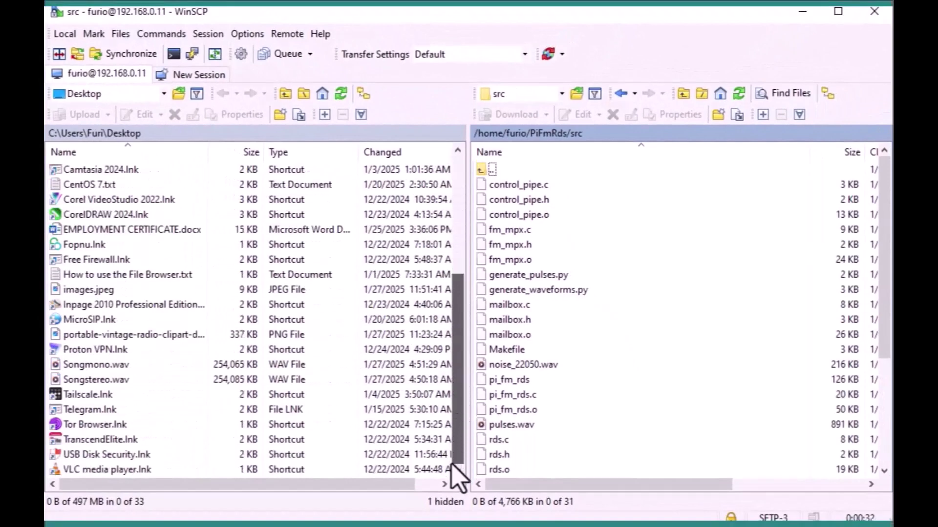
{"action": "mouse_move", "coordinate": [457, 424]}
{"action": "left_mouse_down"}
{"action": "mouse_move", "coordinate": [454, 366]}
{"action": "mouse_move", "coordinate": [454, 406]}
{"action": "left_mouse_up"}
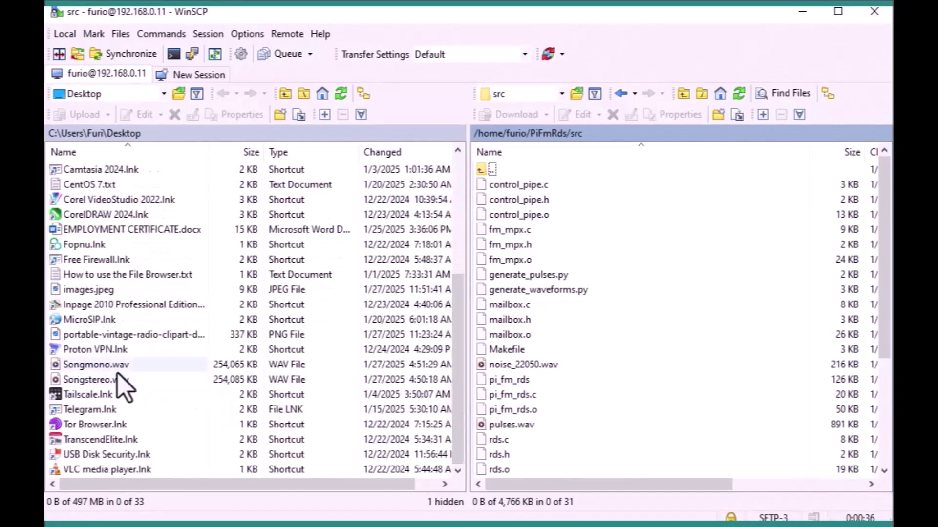
{"action": "left_click", "coordinate": [98, 366]}
{"action": "left_click", "coordinate": [103, 378], "text": "shift"}
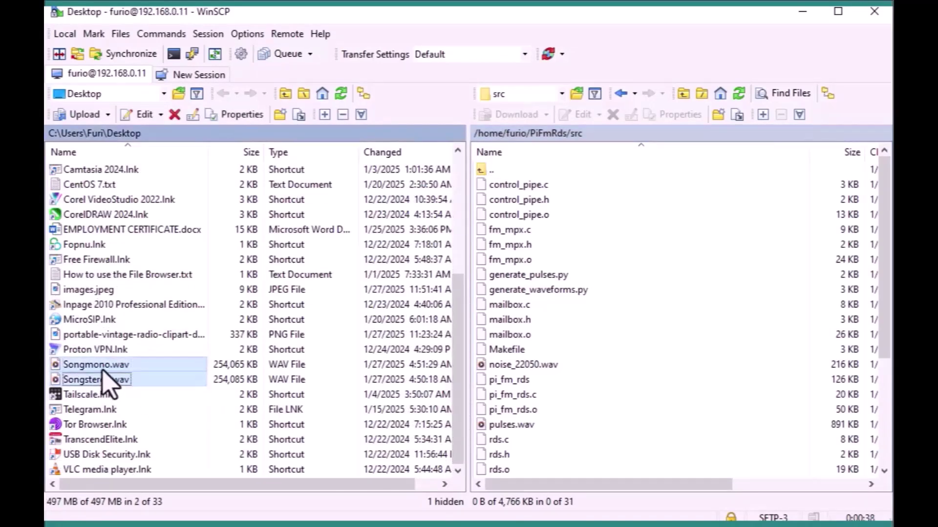
{"action": "left_click_drag", "start_coordinate": [102, 369], "coordinate": [677, 318]}
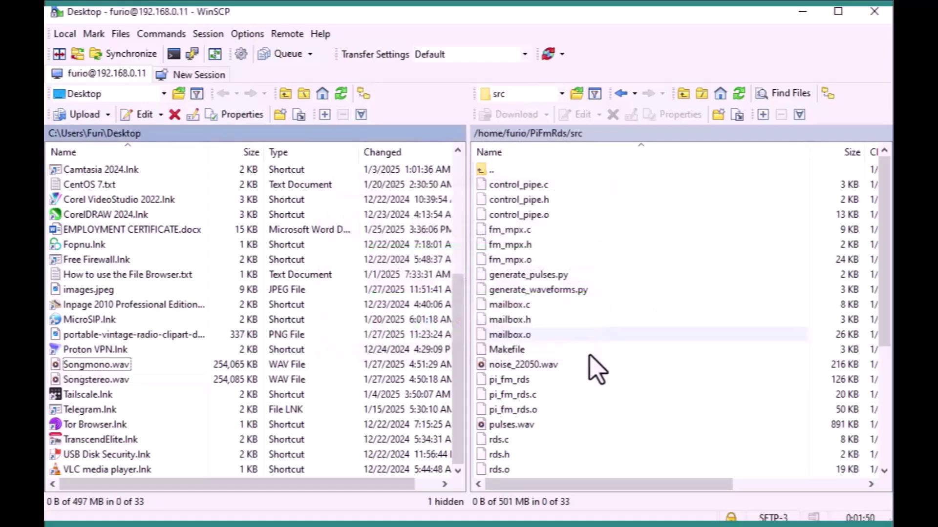
{"action": "scroll", "coordinate": [604, 396], "scroll_direction": "down", "scroll_amount": 2}
{"action": "scroll", "coordinate": [604, 397], "scroll_direction": "down", "scroll_amount": 3}
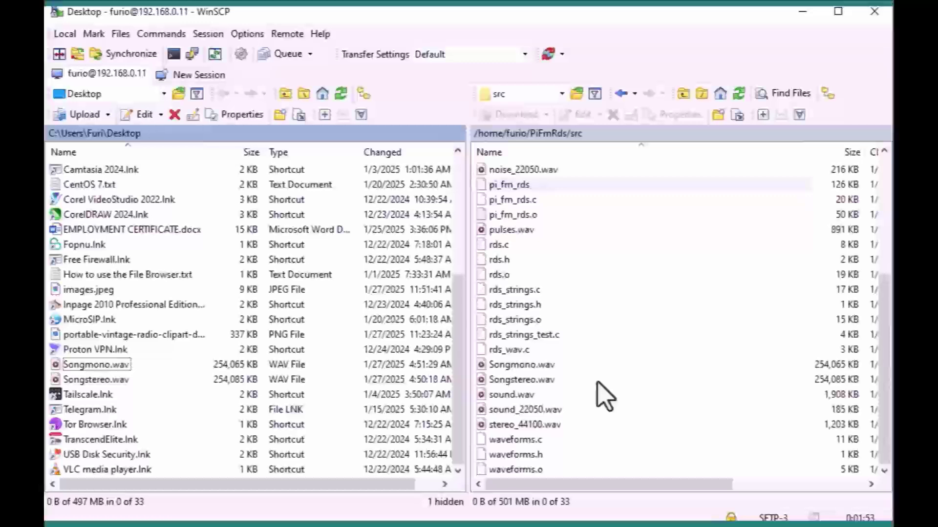
{"action": "left_click", "coordinate": [537, 366]}
{"action": "left_click", "coordinate": [522, 381]}
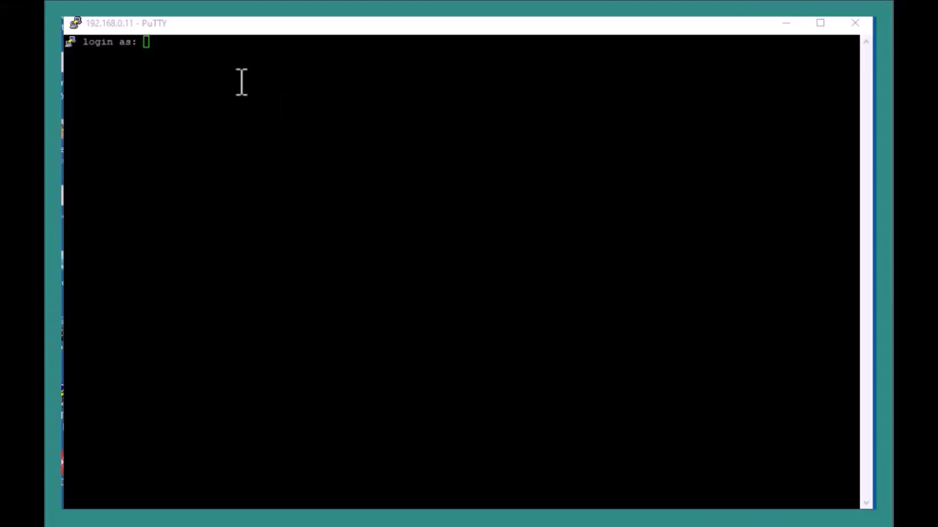
Log in to the Raspberry Pi at 192.168.0.11 in PuTTY with the account's username and password
{"action": "type", "text": "furio"}
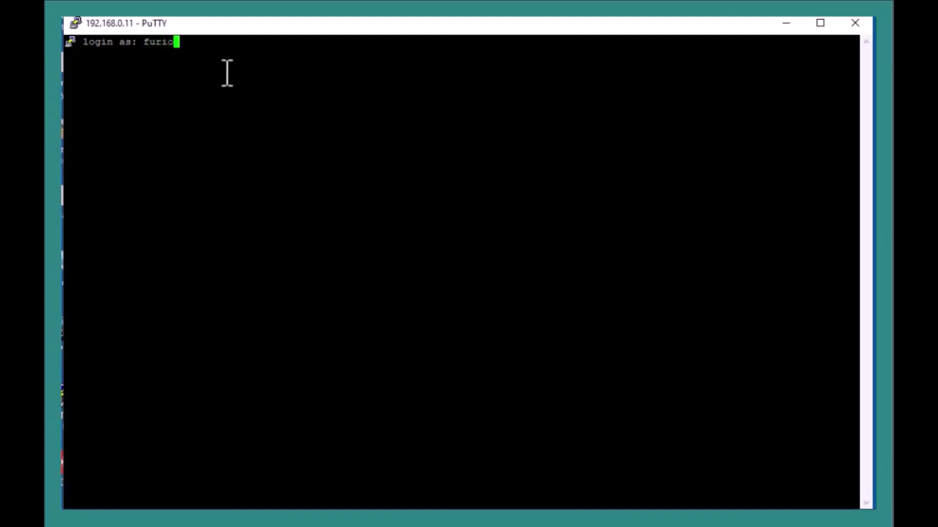
{"action": "key", "text": "Return"}
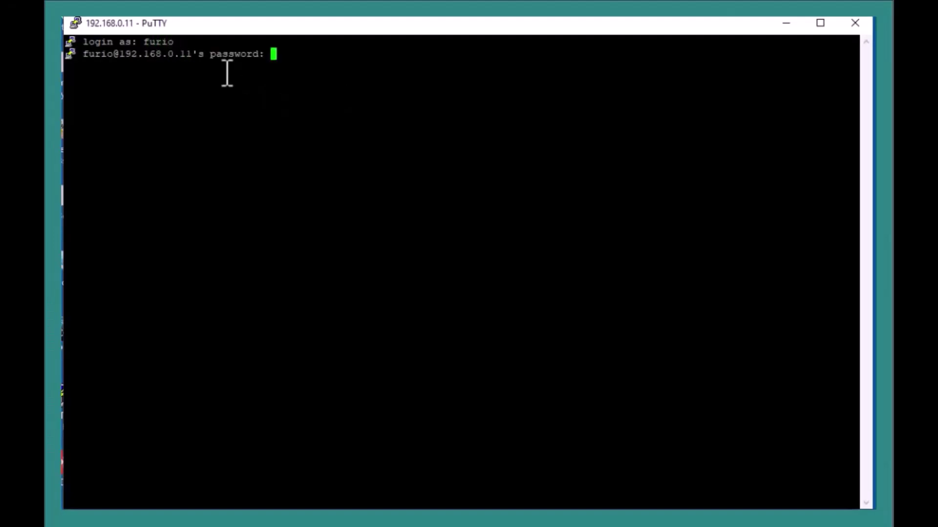
{"action": "key", "text": "Return"}
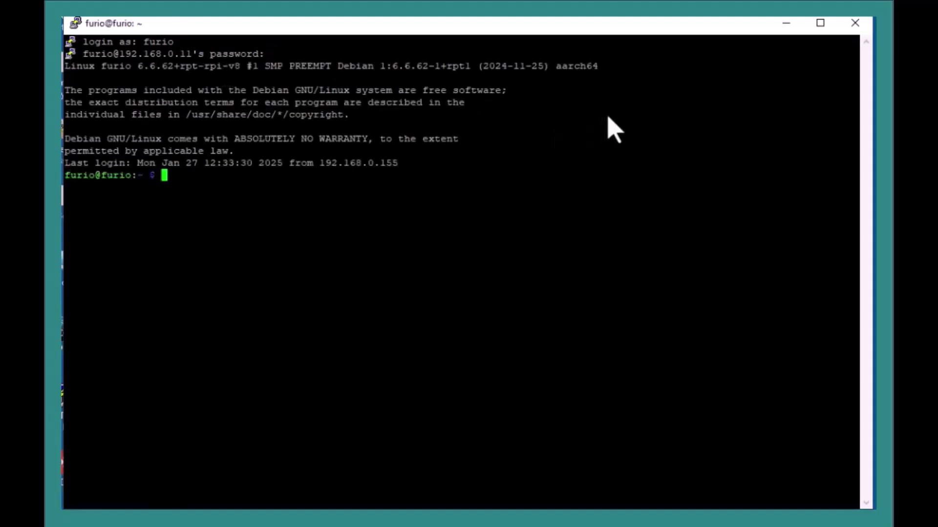
Change to the PiFmRds/src/ directory with cd and list its files with ls
{"action": "type", "text": "cd src/"}
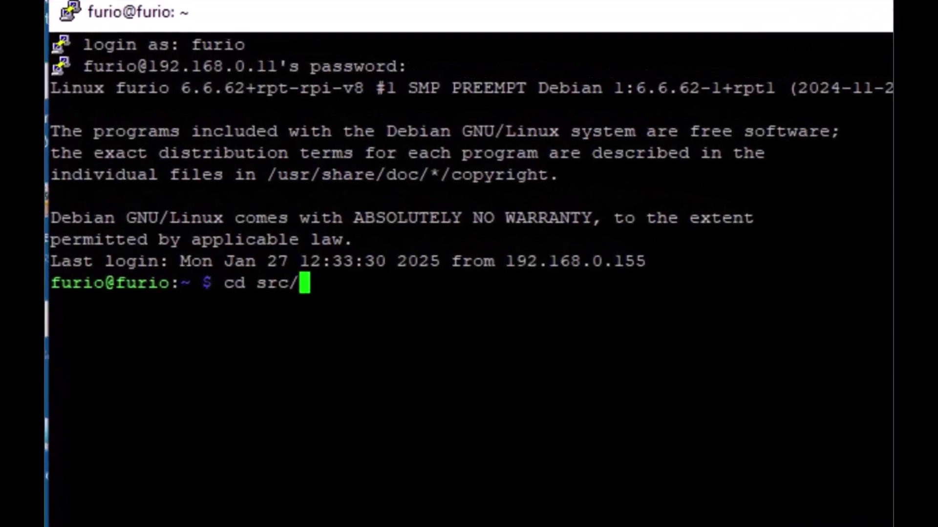
{"action": "key", "text": "BackSpace"}
{"action": "key", "text": "BackSpace"}
{"action": "key", "text": "BackSpace"}
{"action": "key", "text": "BackSpace"}
{"action": "type", "text": "PiFmRds/"}
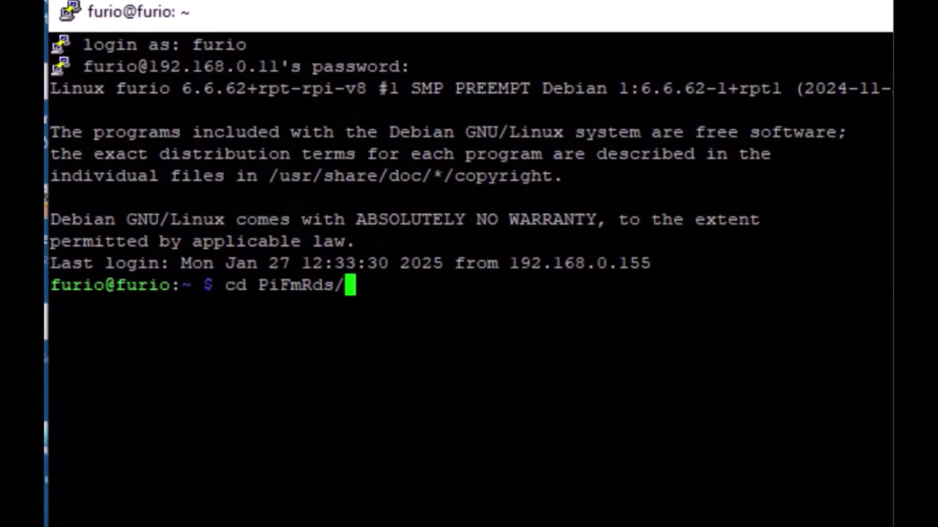
{"action": "type", "text": "src/"}
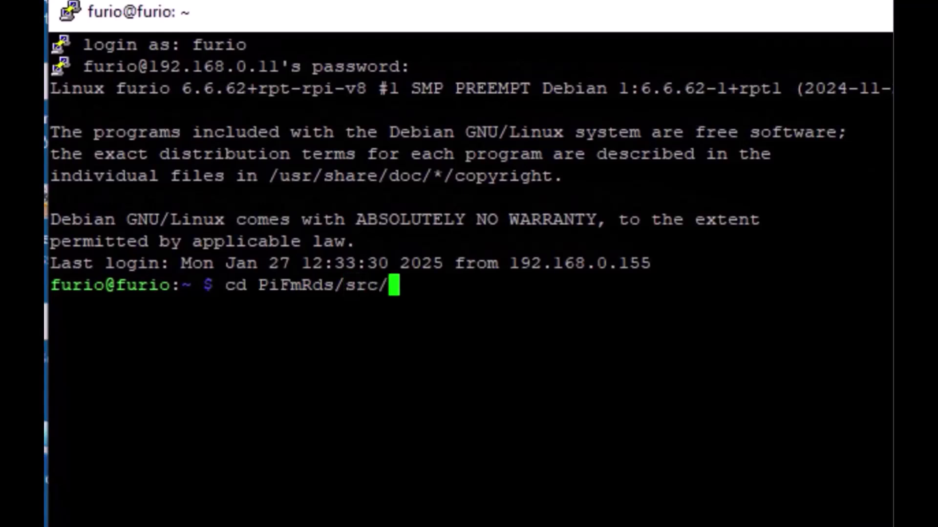
{"action": "key", "text": "Return"}
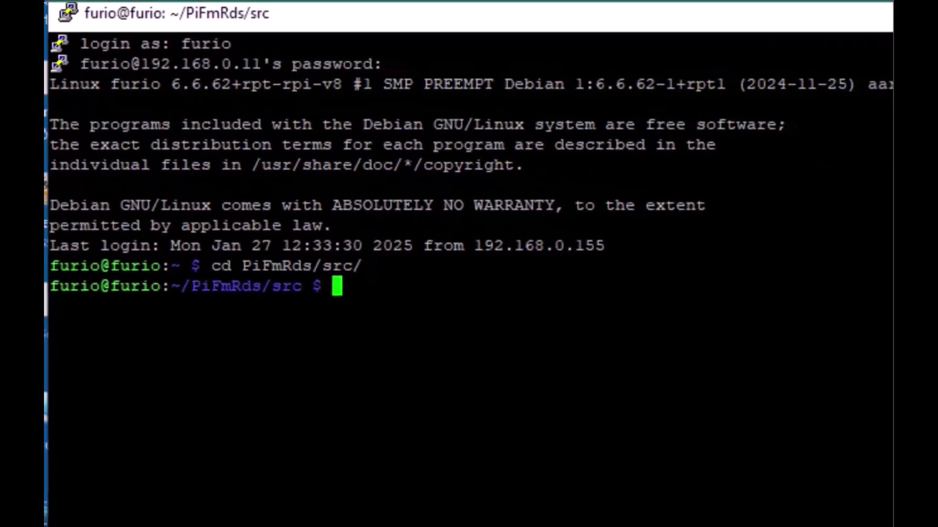
{"action": "type", "text": "ls"}
{"action": "key", "text": "Return"}
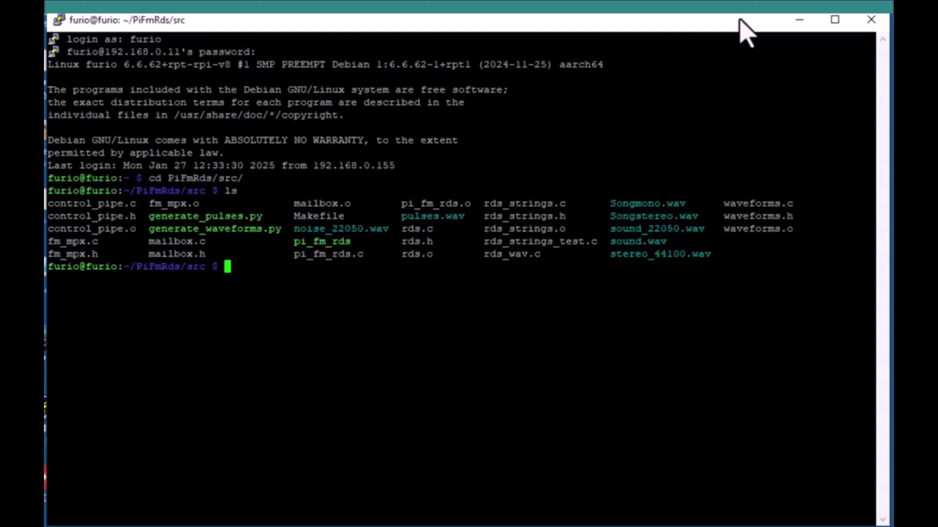
Recall the sudo ./pi_fm_rds command from the history and add the option -freq 87.5 to it
{"action": "key", "text": "Up"}
{"action": "key", "text": "Up"}
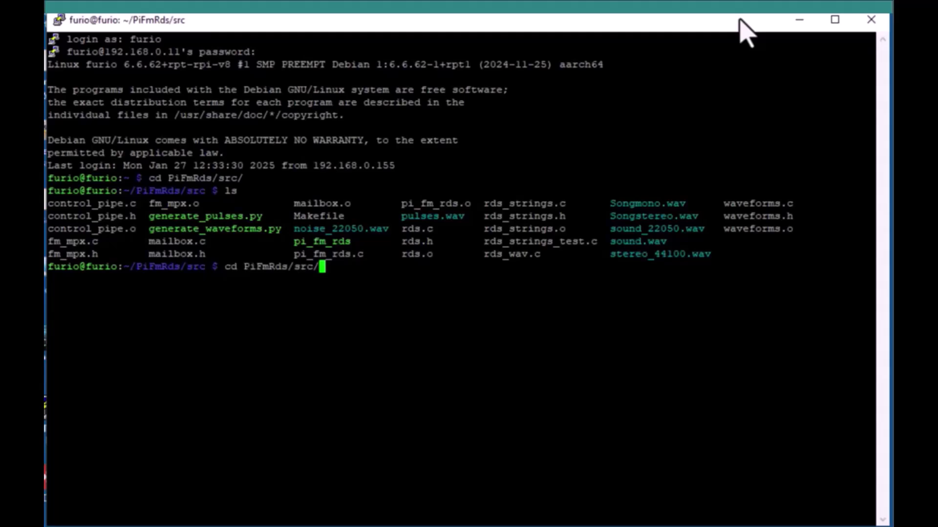
{"action": "key", "text": "Up"}
{"action": "key", "text": "Up"}
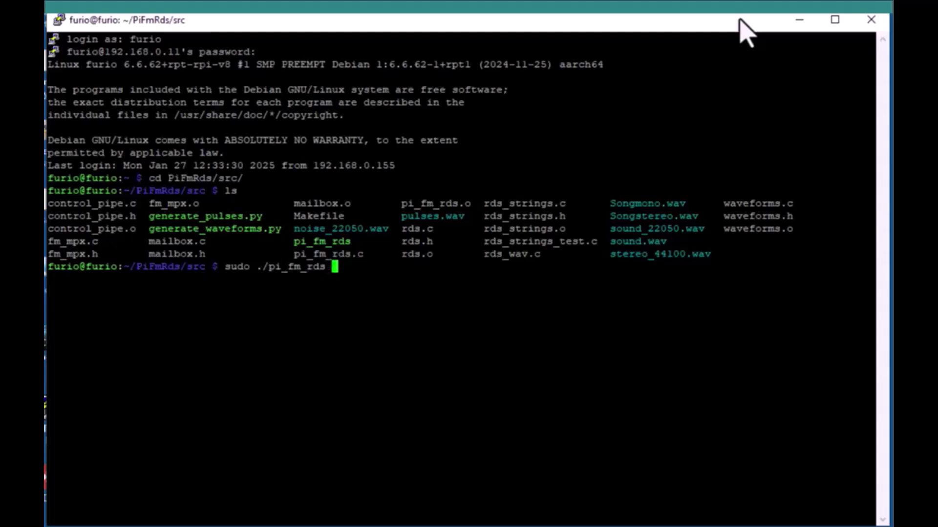
{"action": "type", "text": "-fre"}
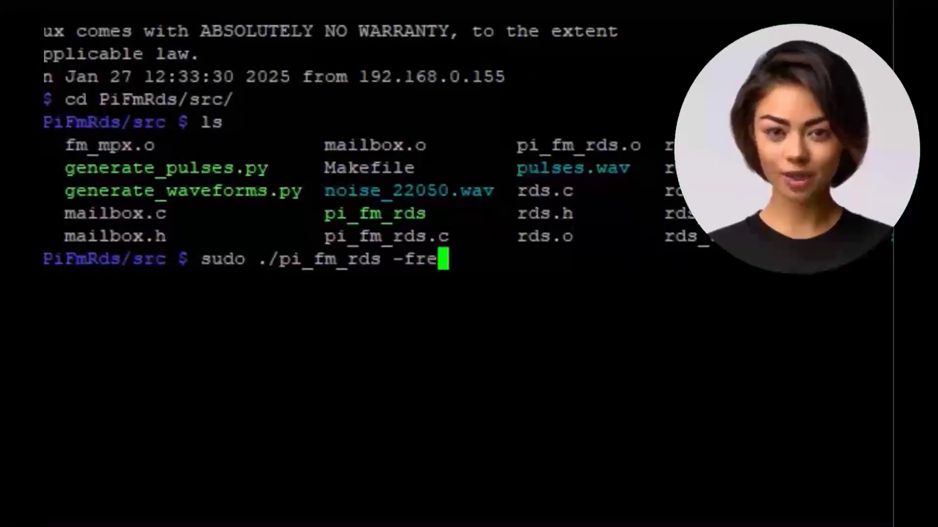
{"action": "type", "text": "q 87"}
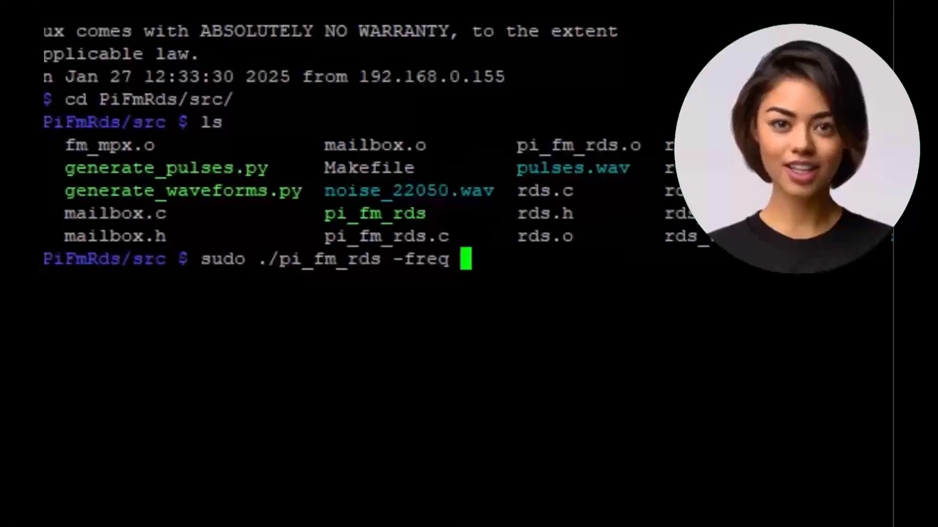
{"action": "type", "text": ".5 "}
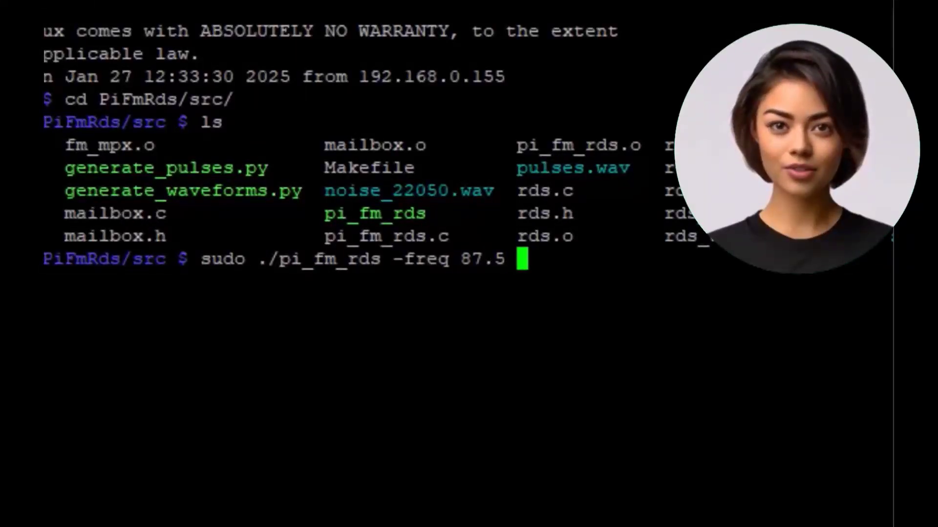
Add the option -audio Songstereo.wav to the pi_fm_rds command
{"action": "type", "text": "au"}
{"action": "key", "text": "BackSpace"}
{"action": "key", "text": "BackSpace"}
{"action": "key", "text": "BackSpace"}
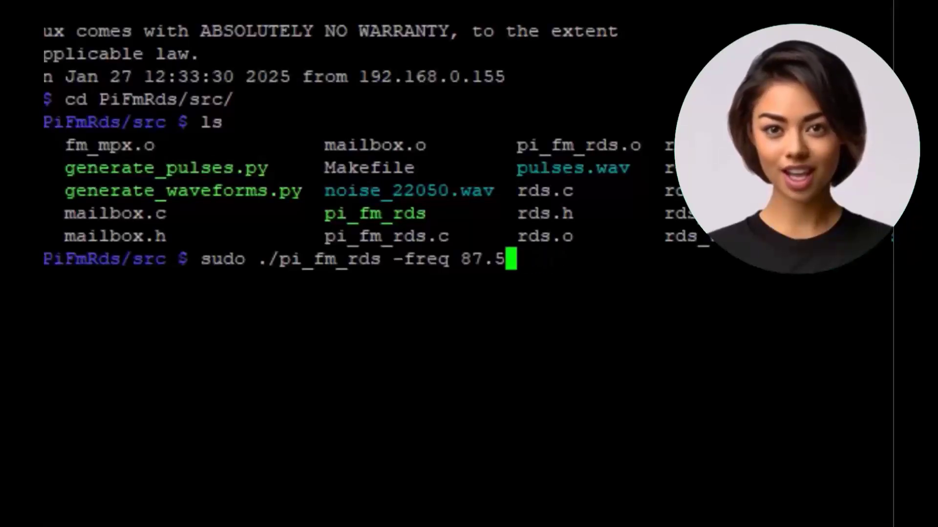
{"action": "type", "text": "-"}
{"action": "type", "text": "a"}
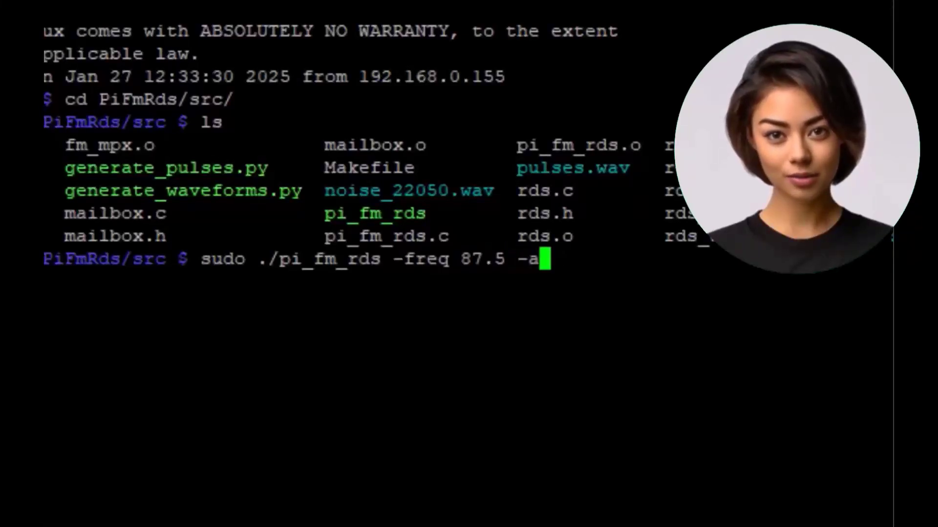
{"action": "type", "text": "udio"}
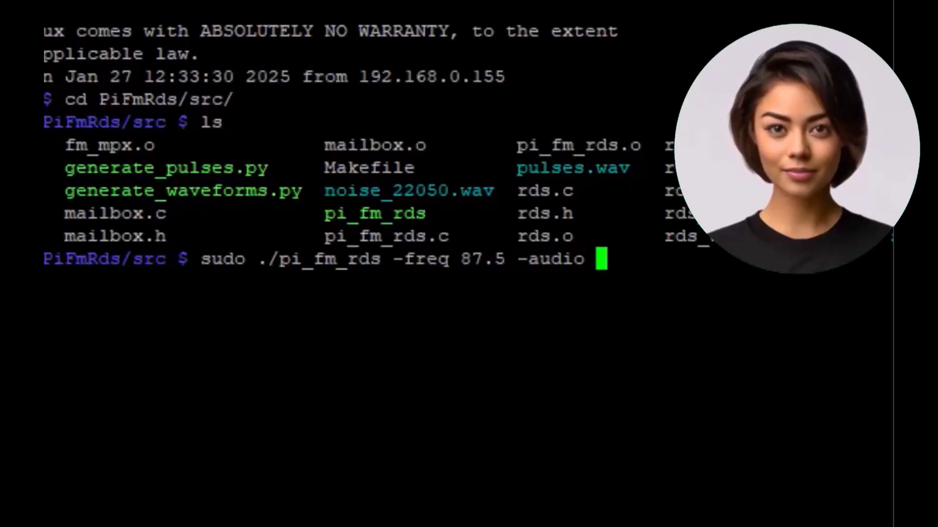
{"action": "type", "text": " So"}
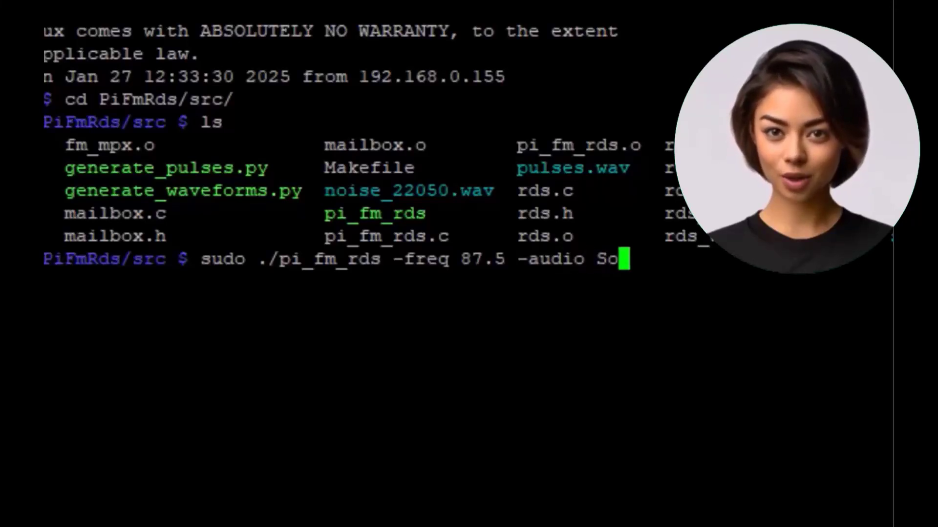
{"action": "type", "text": "ngster"}
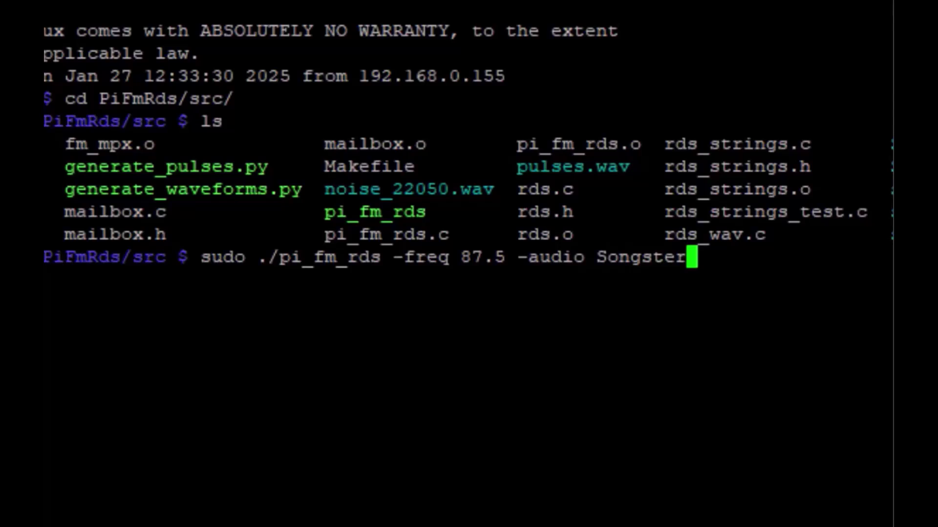
{"action": "type", "text": "eo"}
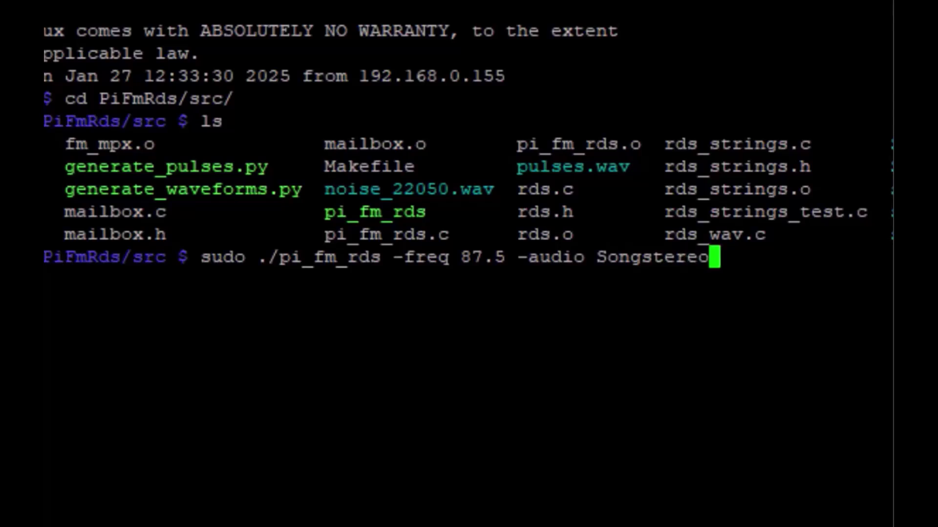
{"action": "type", "text": "."}
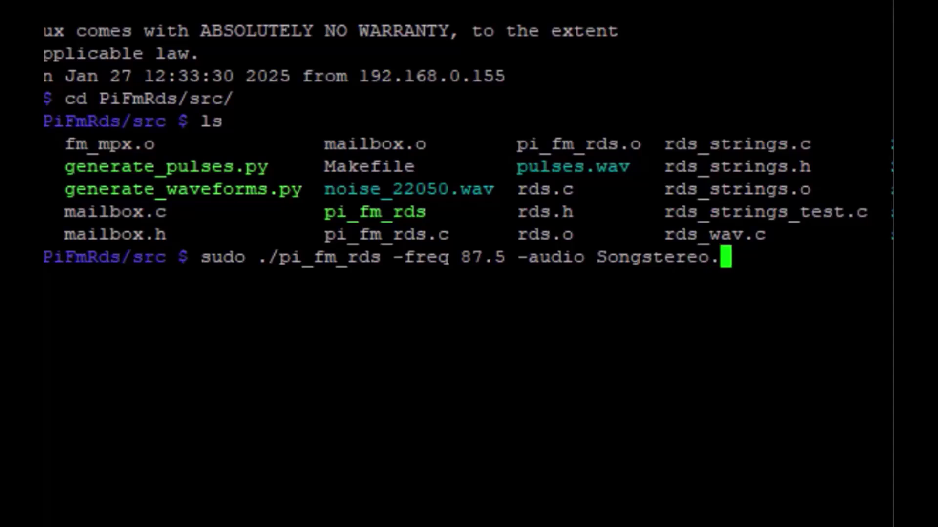
{"action": "type", "text": "wav"}
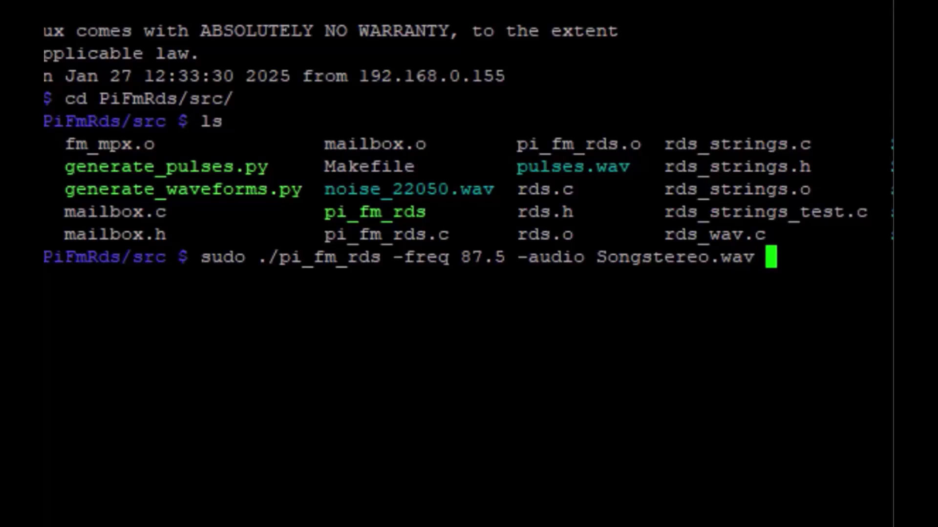
Add -pi 0000 and a -ps station name consisting of the person's first name to the pi_fm_rds command
{"action": "type", "text": " -"}
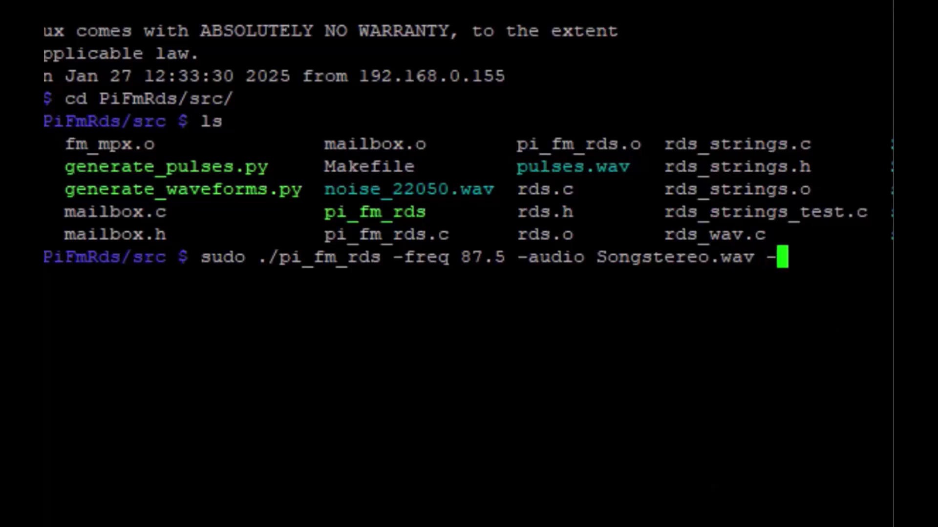
{"action": "type", "text": "pi 0000"}
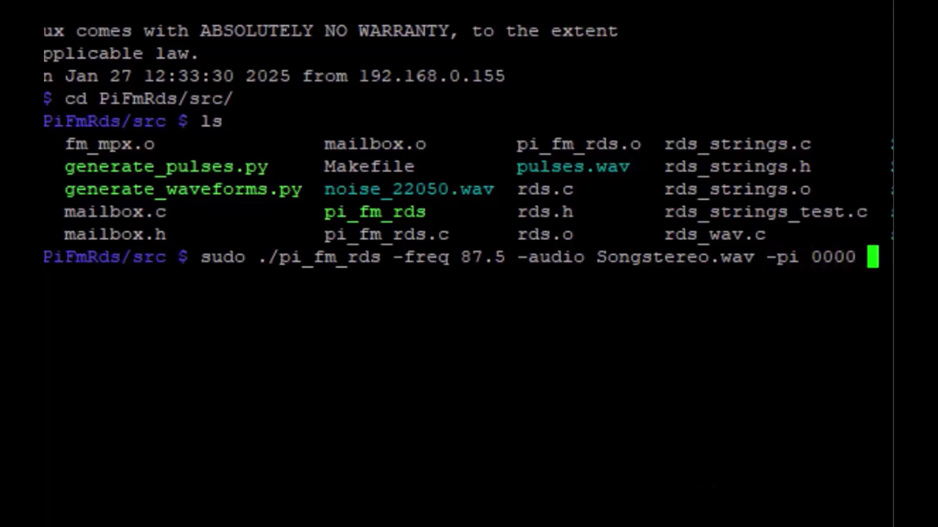
{"action": "type", "text": " -ps Farhan"}
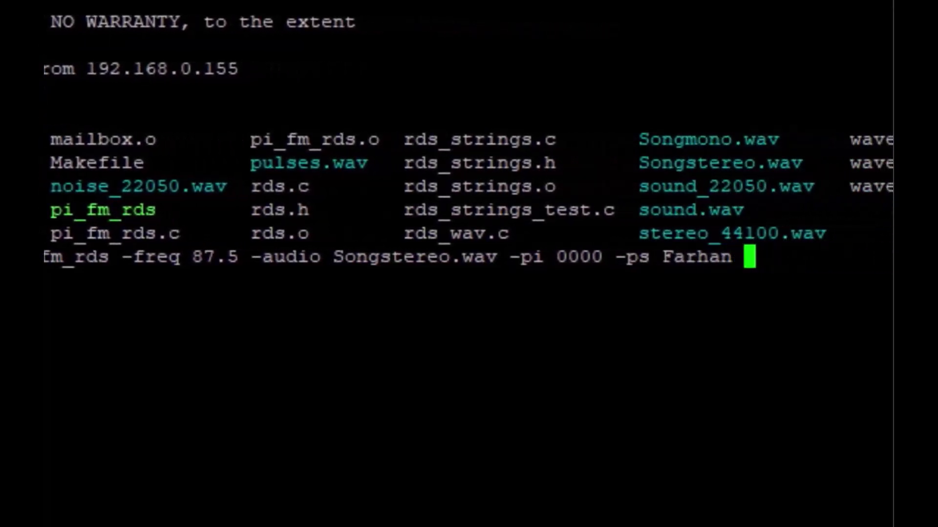
Complete the command with -rt "Haye Re Maan Mohniya" and run it, restarting the Songstereo.wav broadcast once with the same command
{"action": "type", "text": " -rt "}
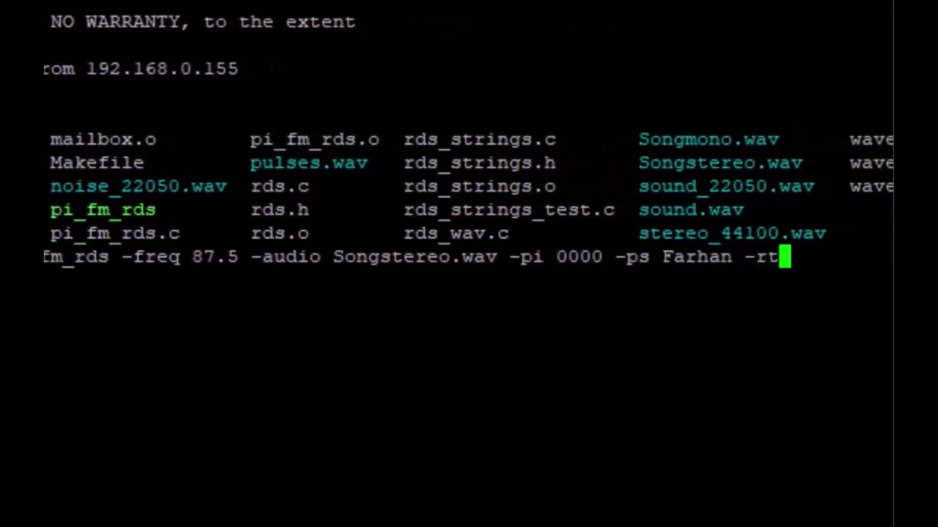
{"action": "type", "text": "\""}
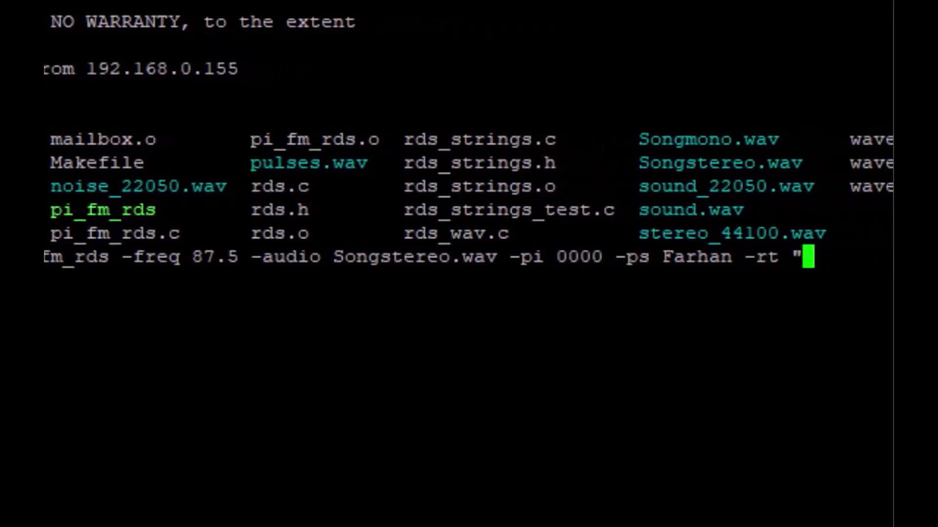
{"action": "type", "text": "Haye Re"}
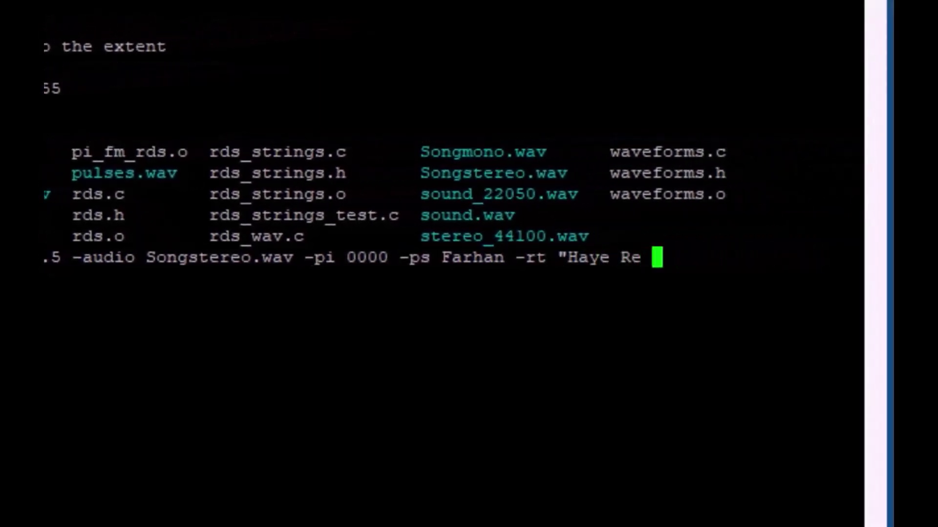
{"action": "type", "text": " Maan "}
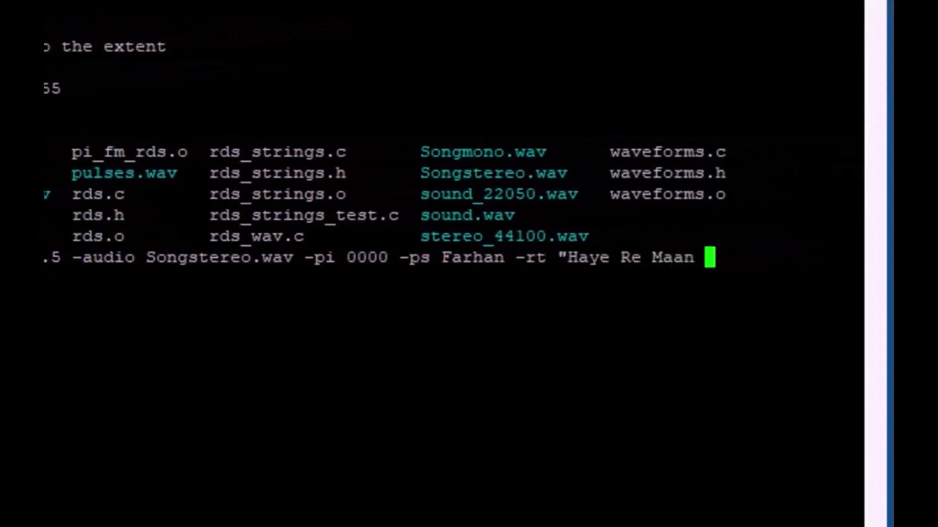
{"action": "type", "text": "Mohniy"}
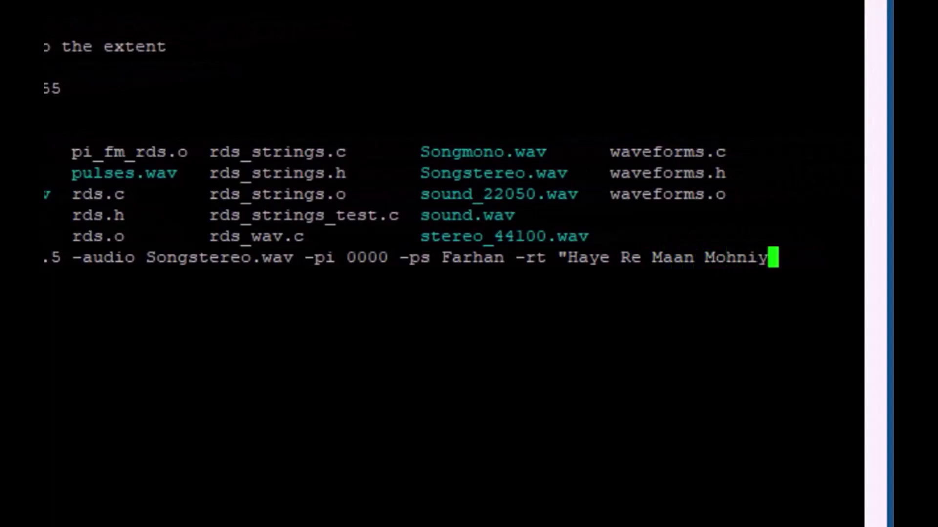
{"action": "type", "text": "a\""}
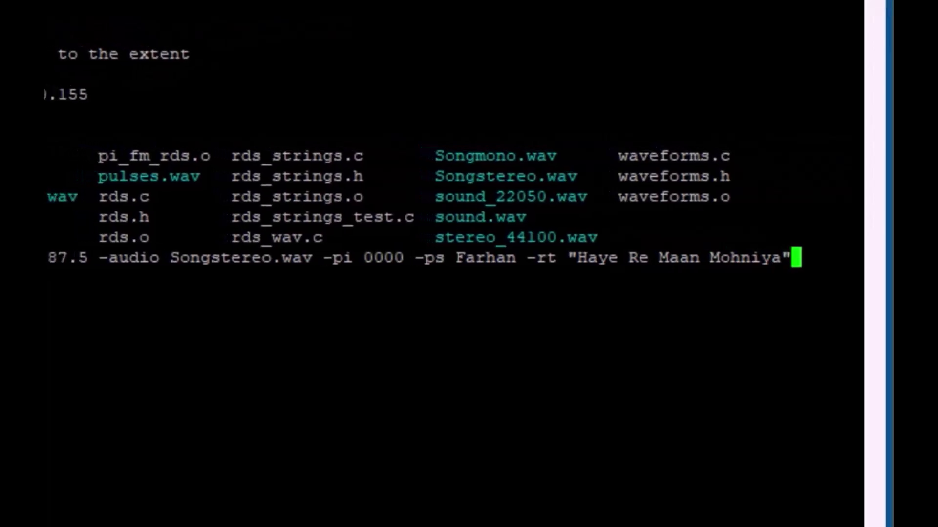
{"action": "key", "text": "Return"}
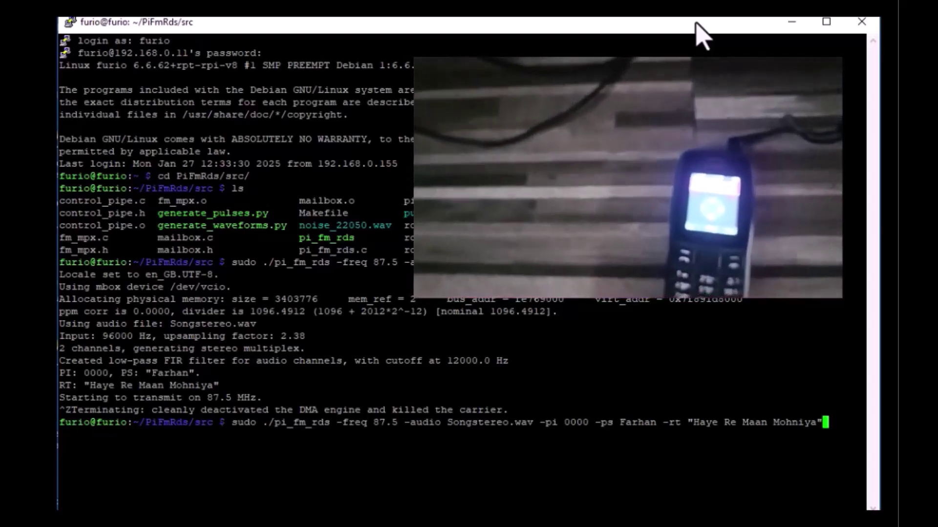
{"action": "key", "text": "Return"}
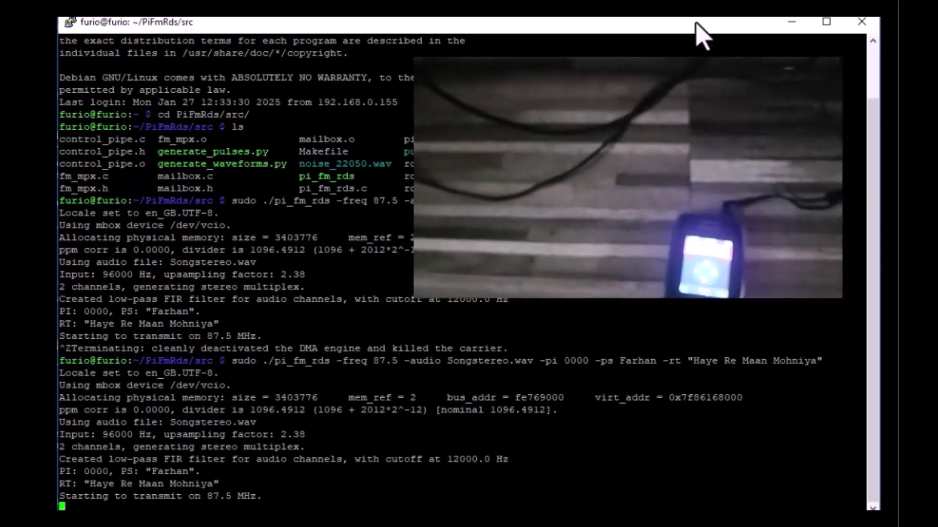